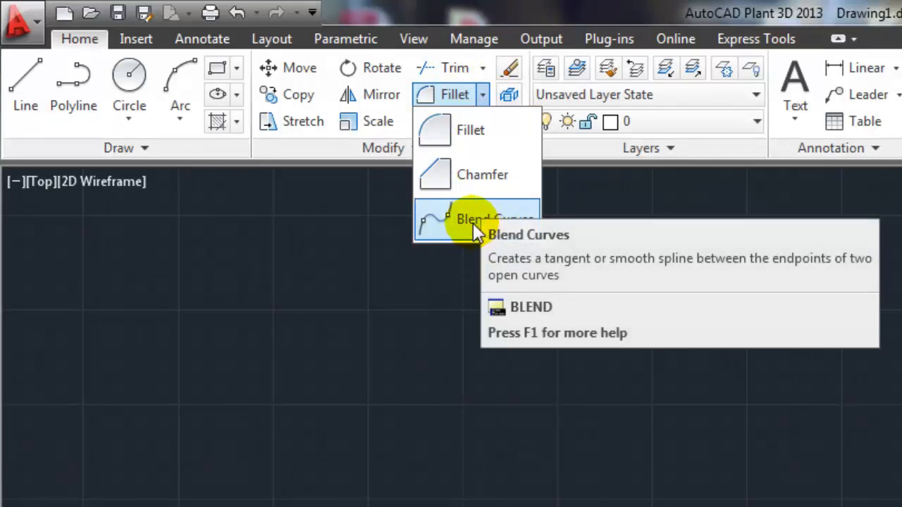
left_click(266, 291)
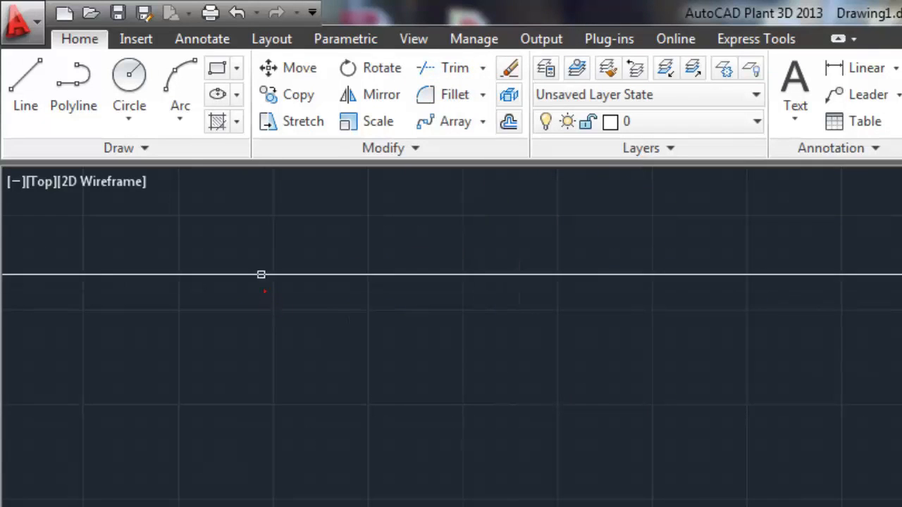
left_click(483, 125)
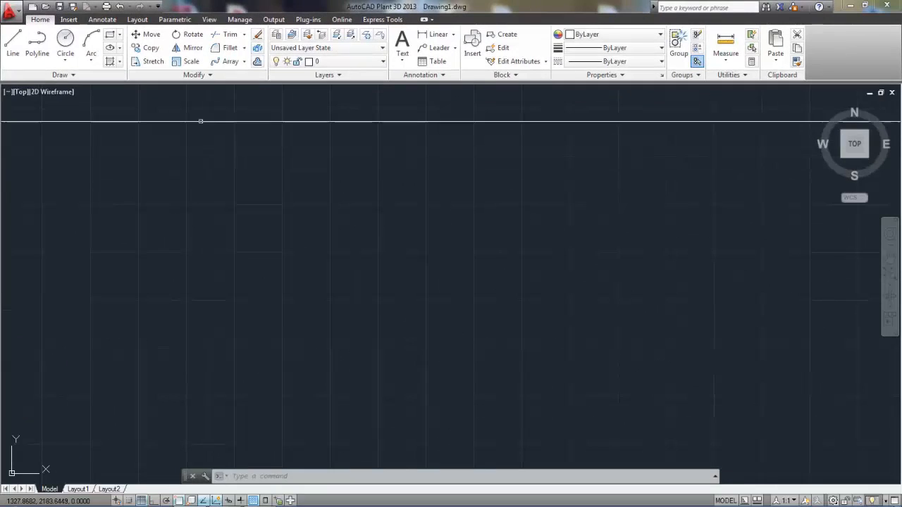
left_click(244, 48)
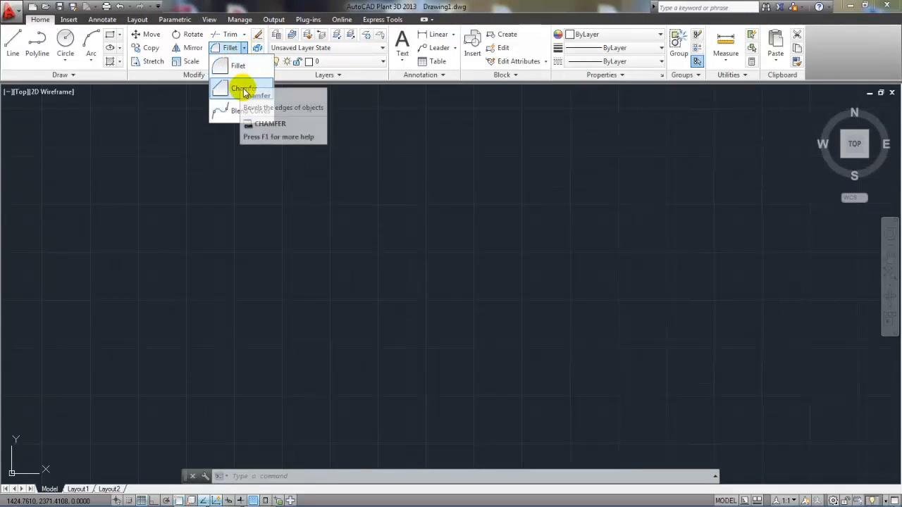
left_click(229, 189)
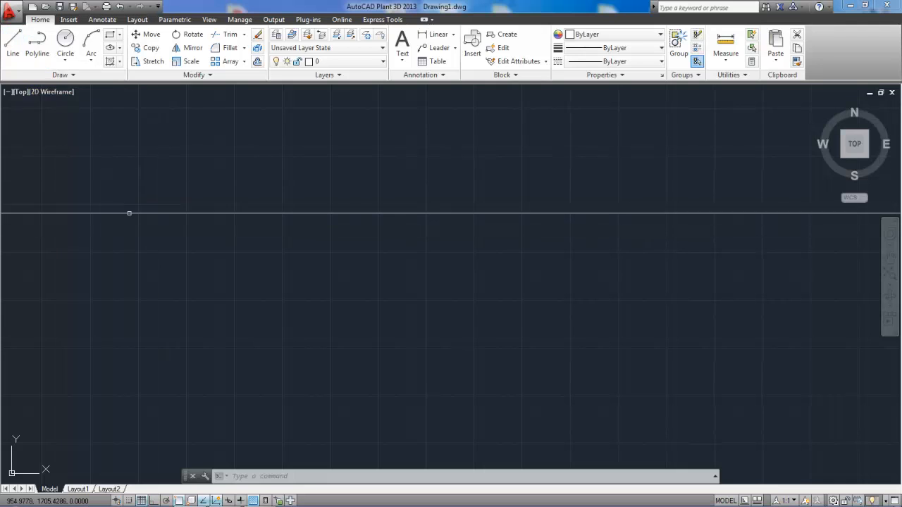
Step: With Ortho on, draw a 1000-unit horizontal line and a connected 1000-unit vertical line running down from its right end
left_click(12, 45)
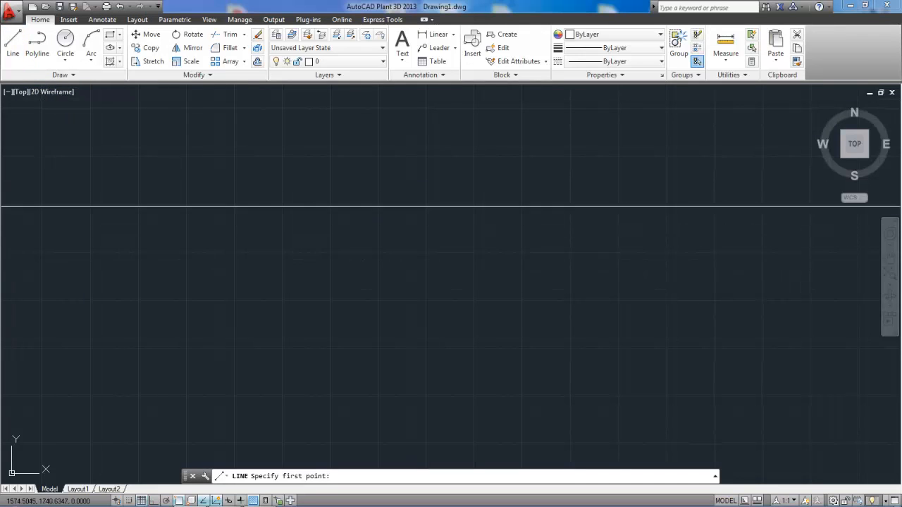
left_click(250, 189)
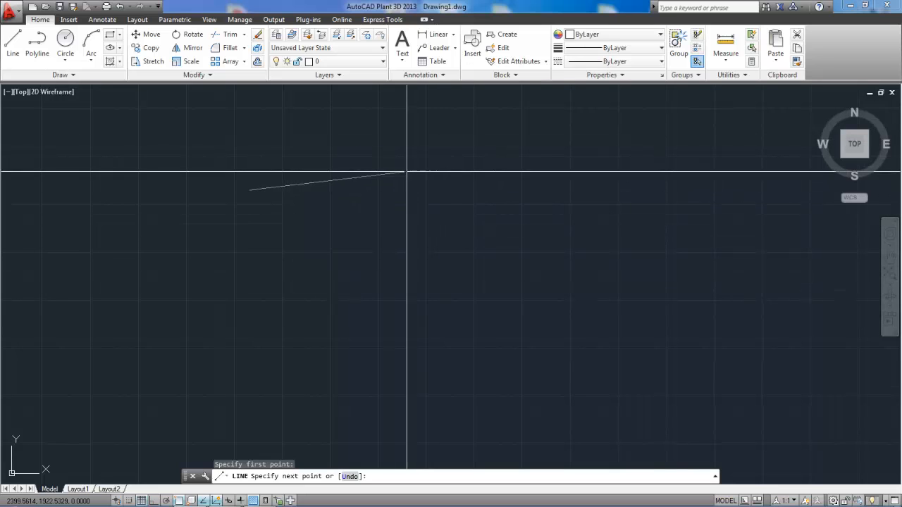
key("F8")
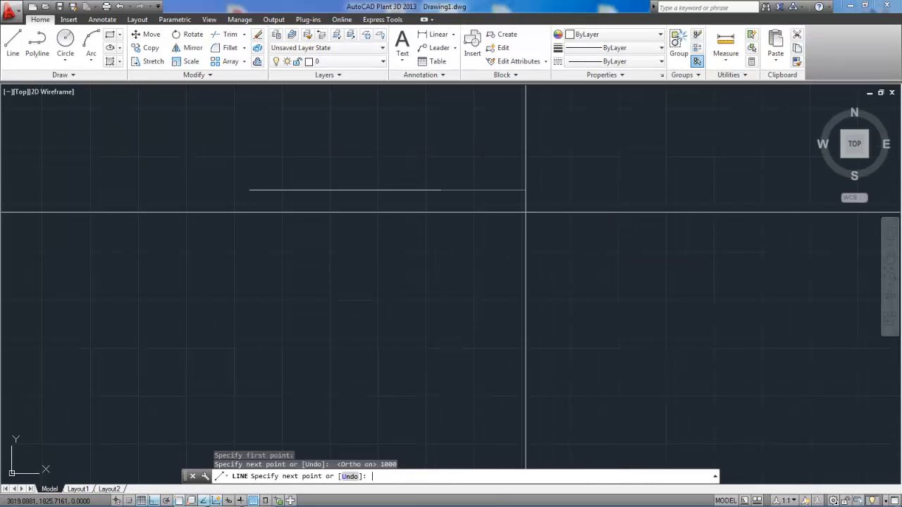
key("Return")
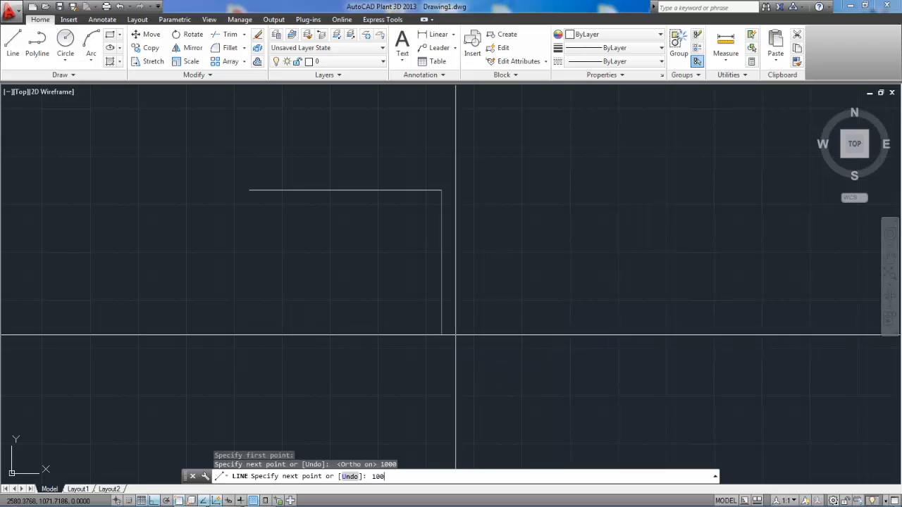
key("Return")
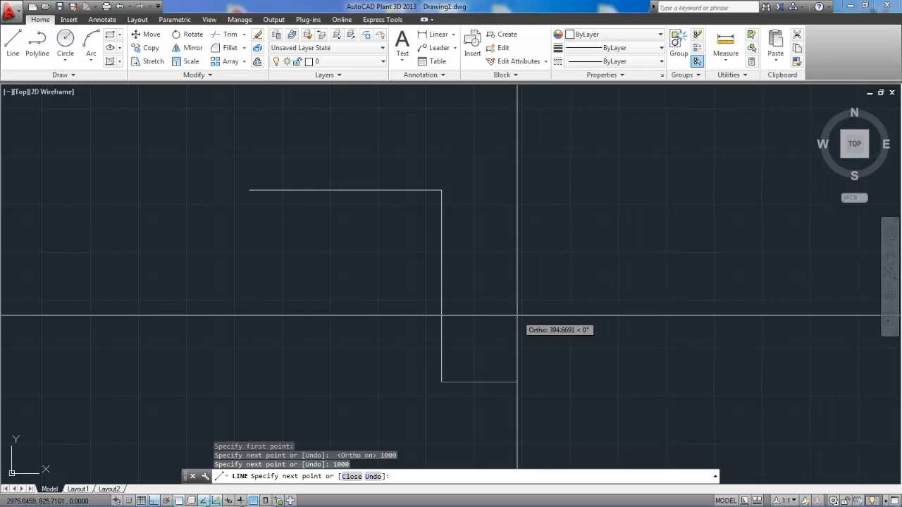
key("Return")
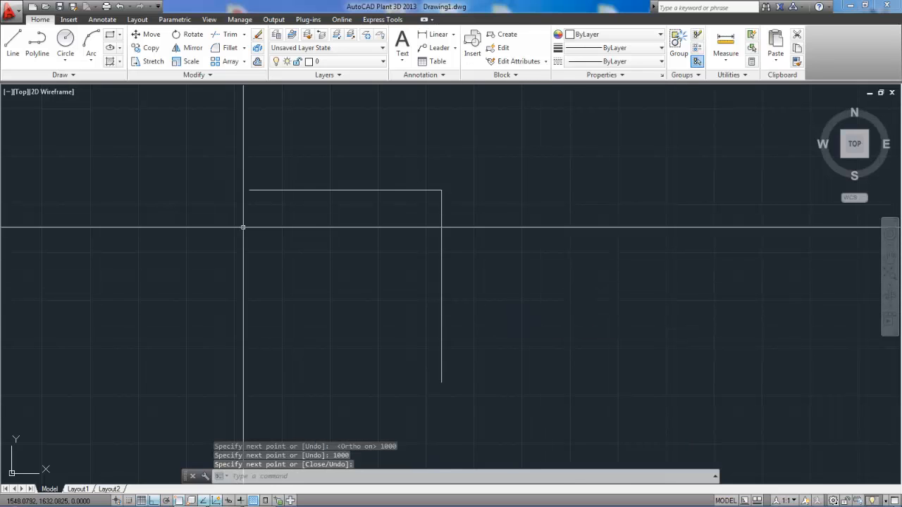
Step: Fillet the corner between the horizontal and vertical lines with a radius of 100
left_click(245, 47)
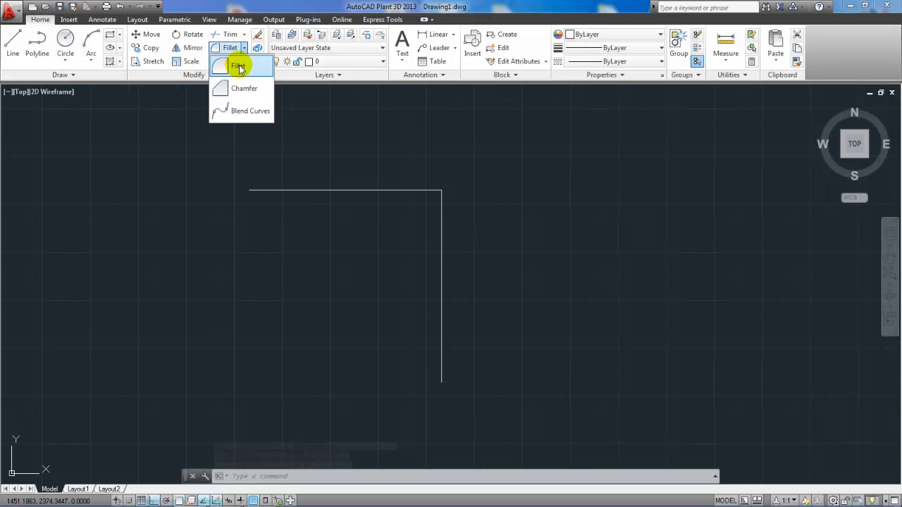
left_click(238, 66)
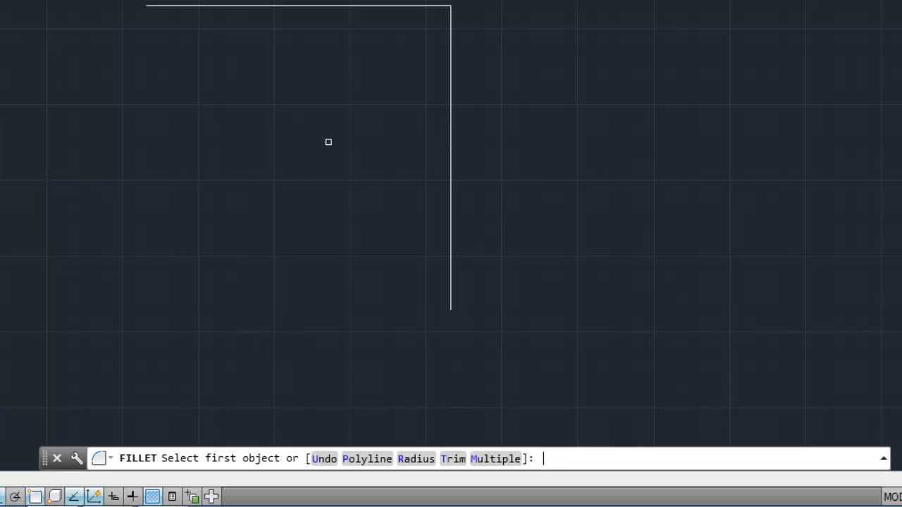
key("Return")
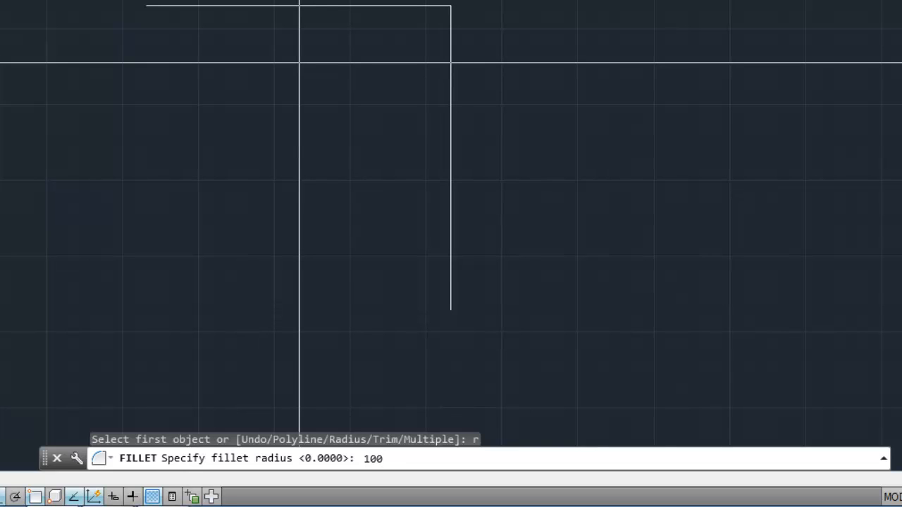
key("Return")
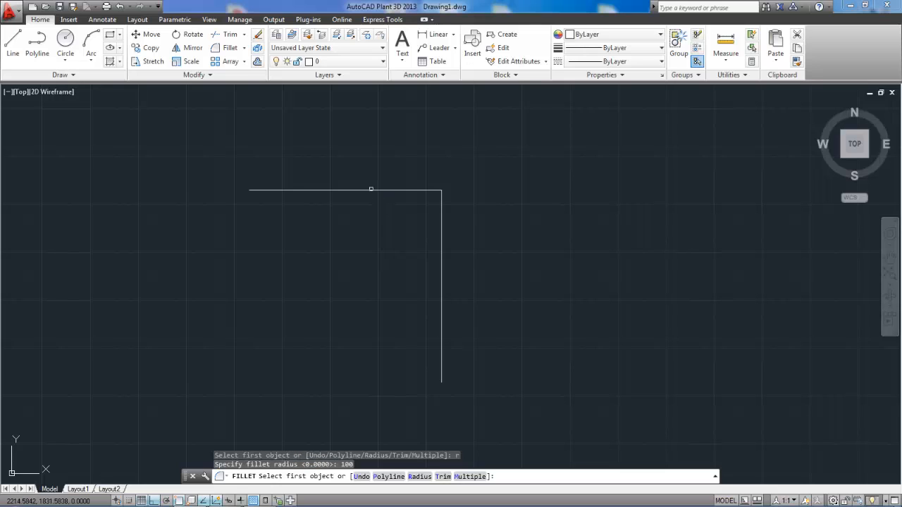
left_click(370, 190)
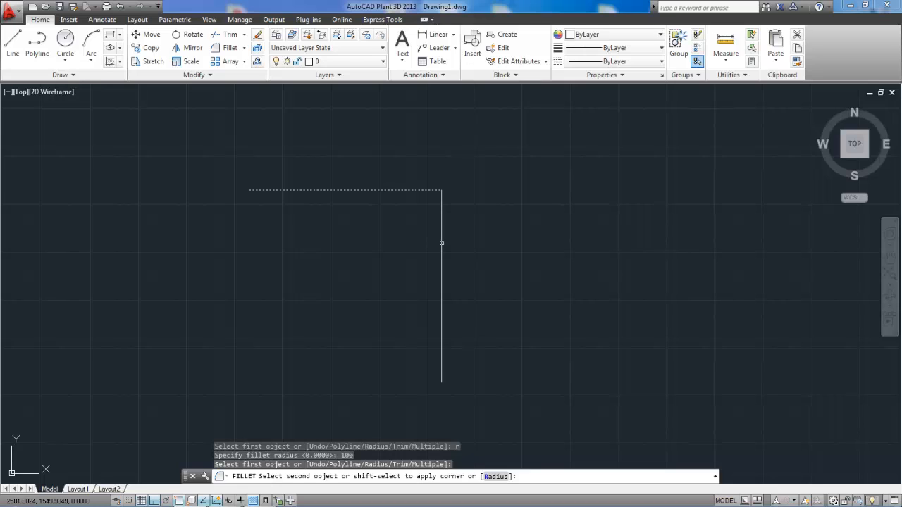
left_click(441, 243)
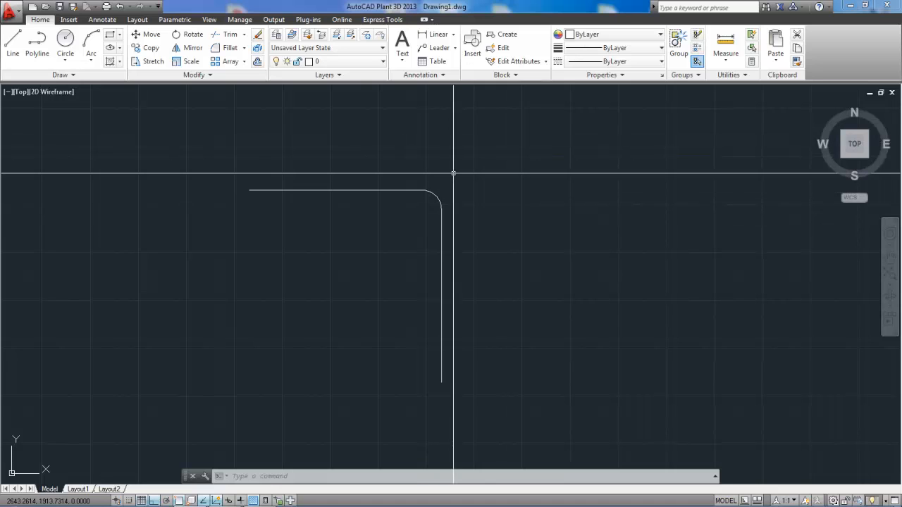
Step: Erase the fillet arc between the two lines
type("e")
key("Return")
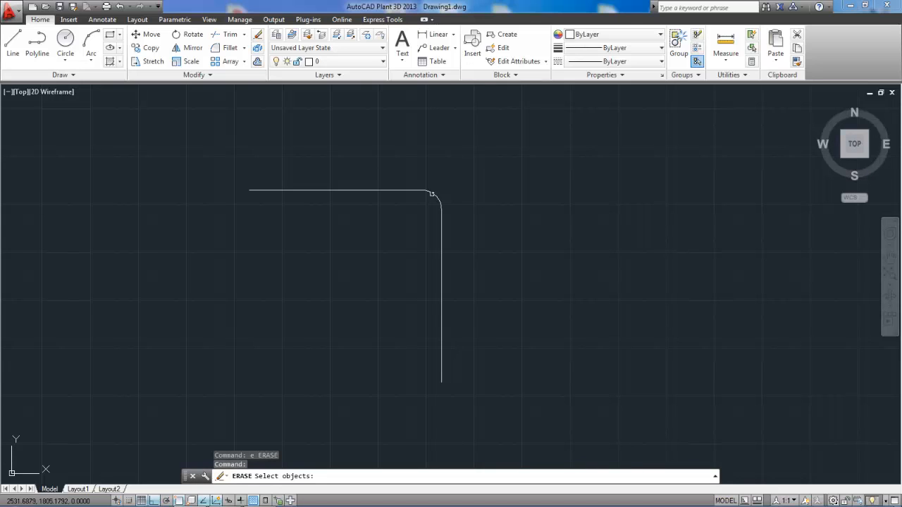
left_click(433, 195)
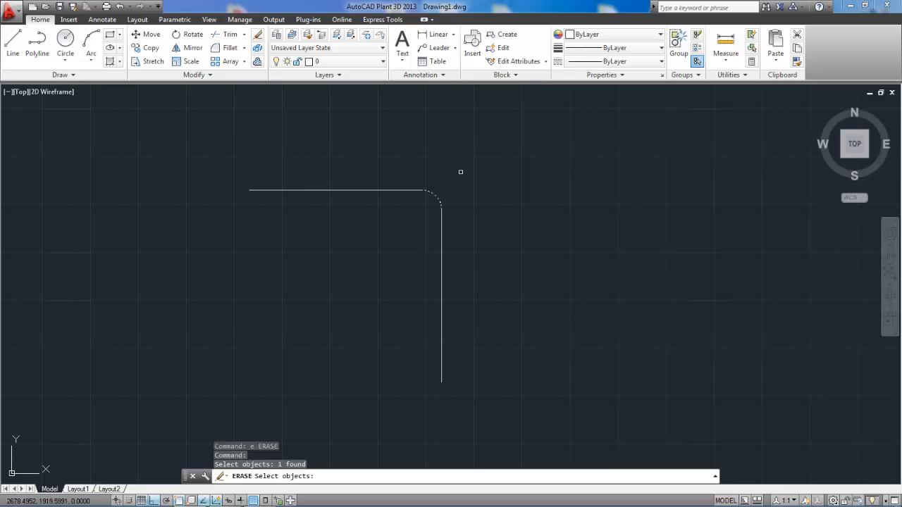
key("Return")
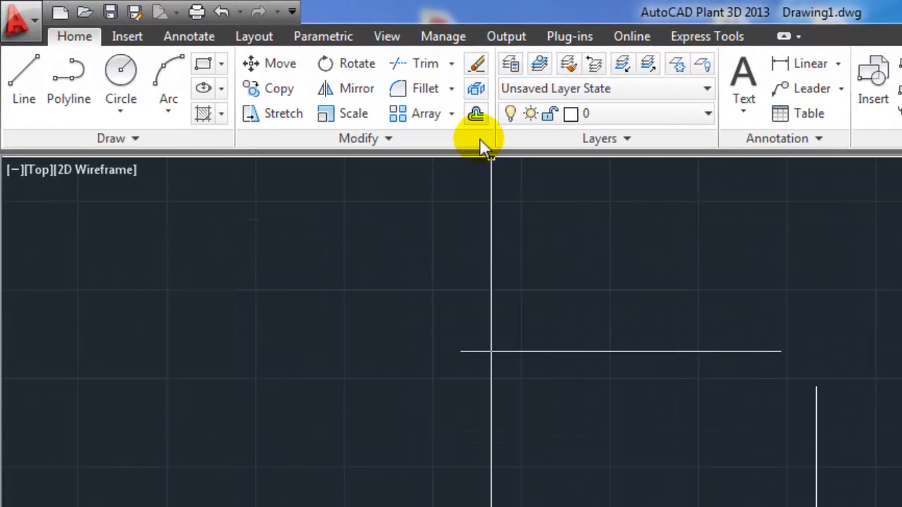
Step: Chamfer the corner between the horizontal and vertical lines with both distances set to 200
left_click(453, 88)
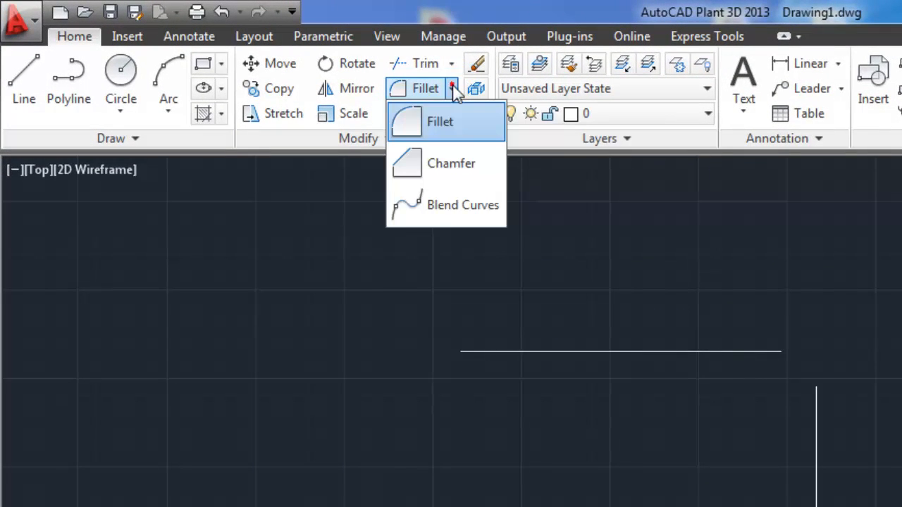
left_click(450, 164)
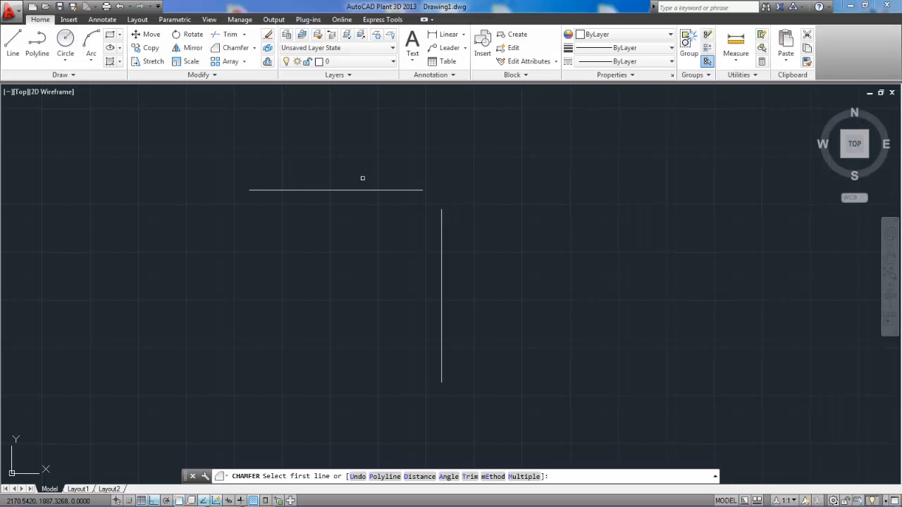
key("Return")
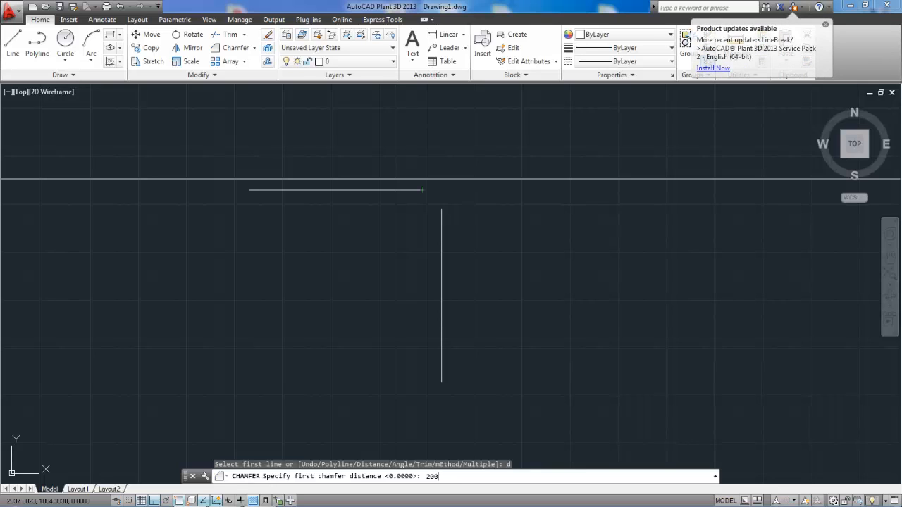
key("Return")
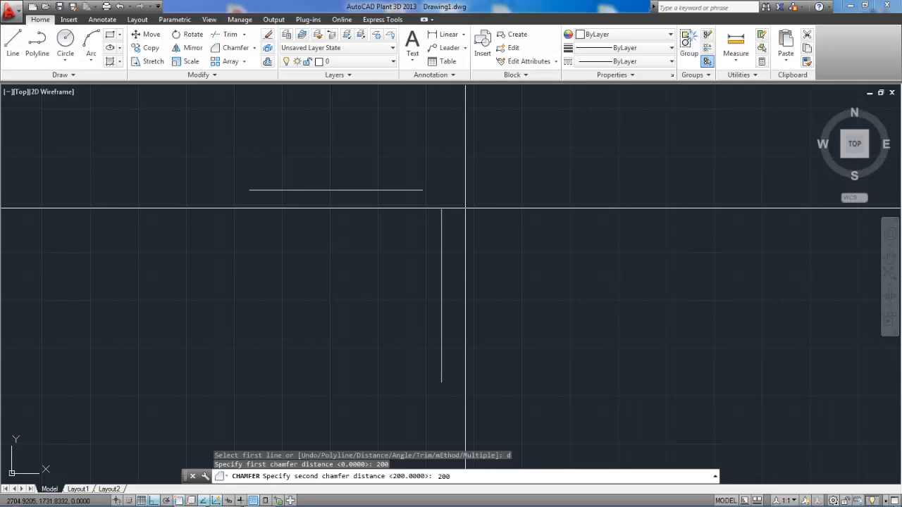
key("Return")
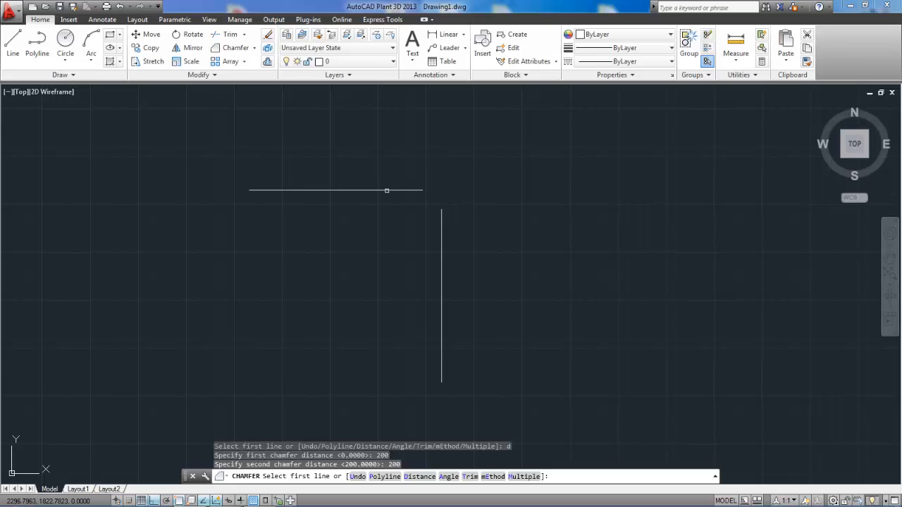
left_click(386, 191)
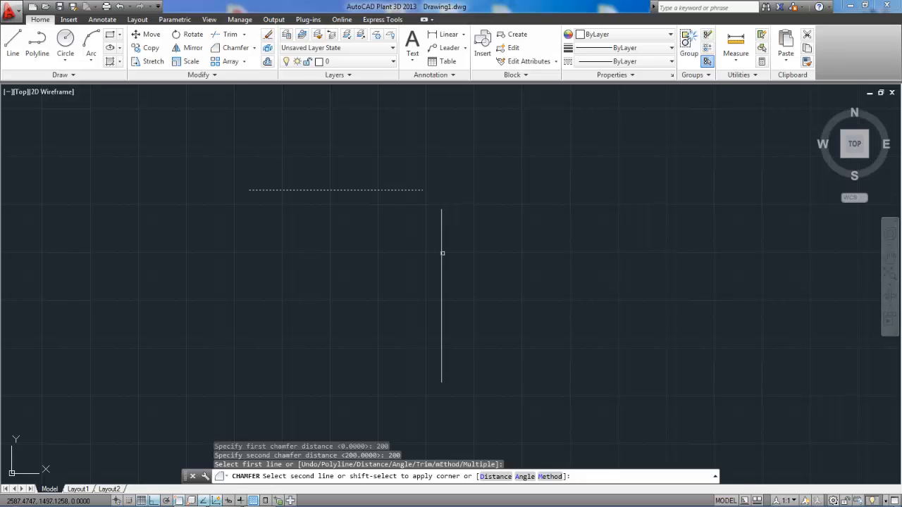
left_click(441, 253)
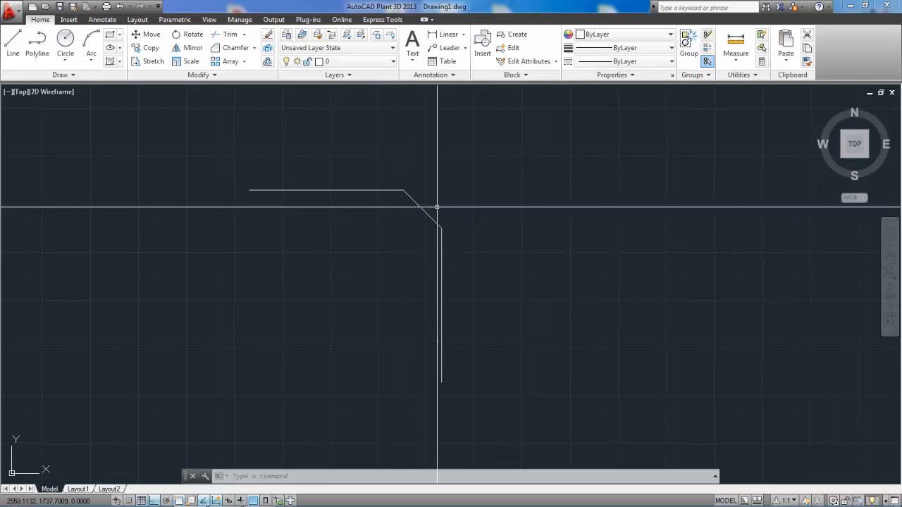
Step: Erase the diagonal chamfer line between the horizontal and vertical lines
type("e")
key("Return")
left_click(422, 210)
key("Return")
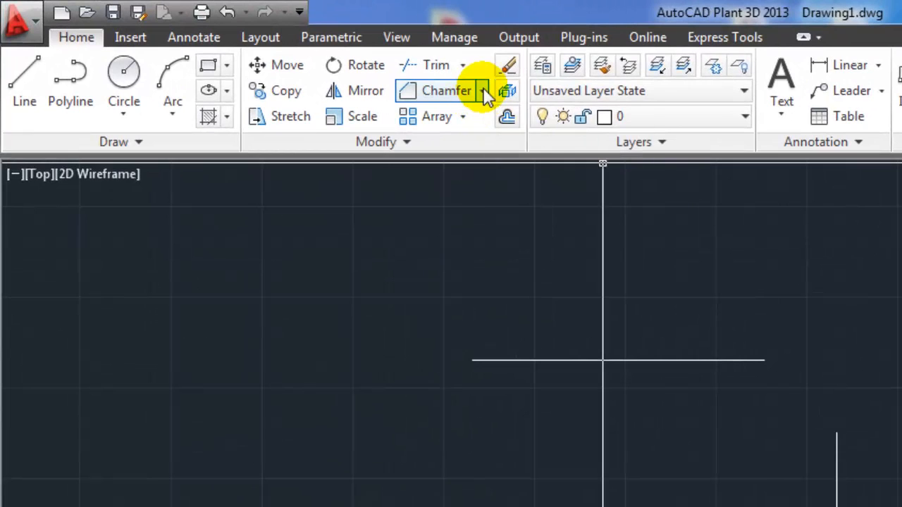
Step: Draw a separate horizontal line above and to the right of the existing horizontal line
left_click(483, 91)
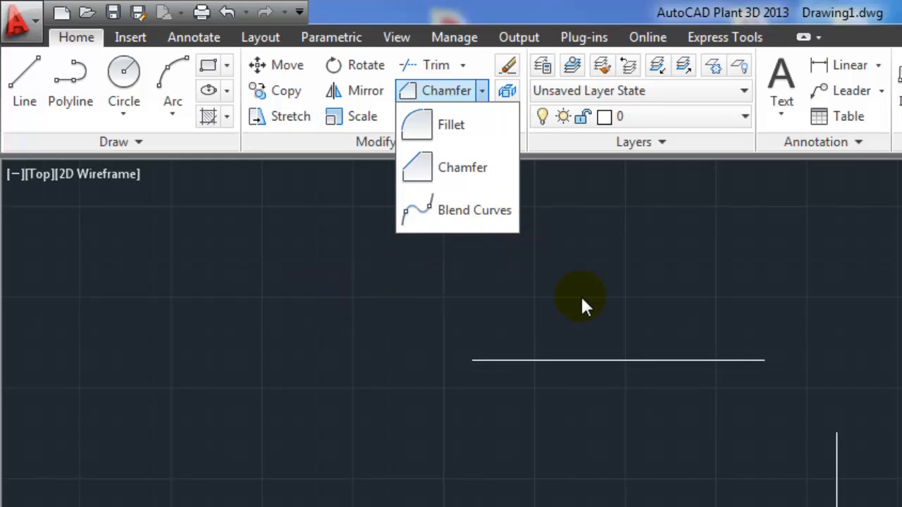
left_click(581, 299)
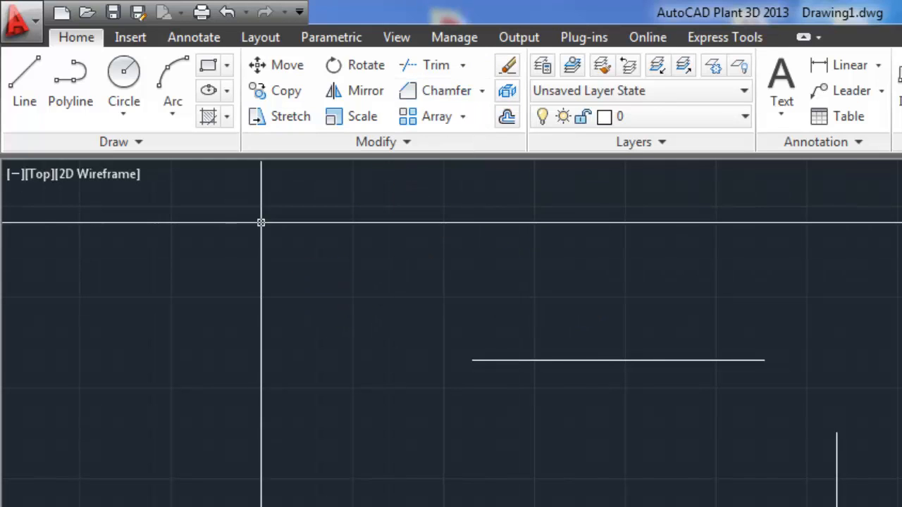
left_click(31, 78)
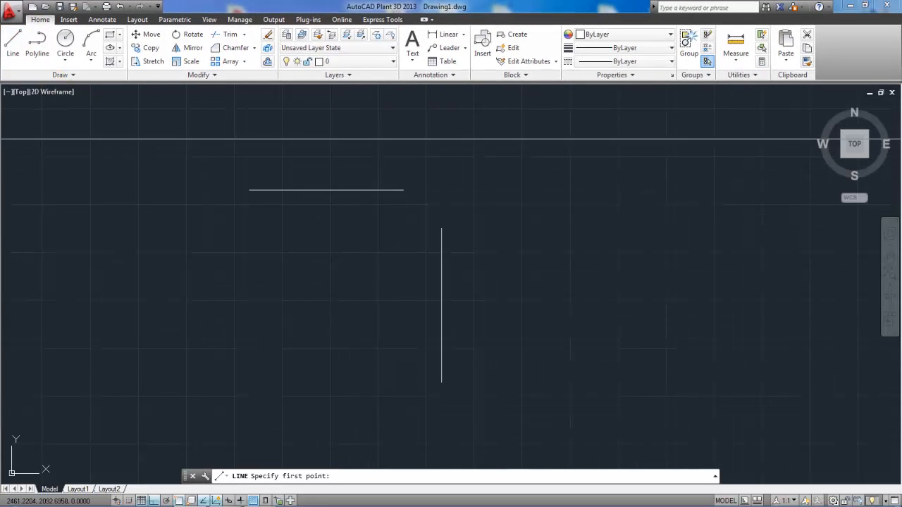
left_click(461, 142)
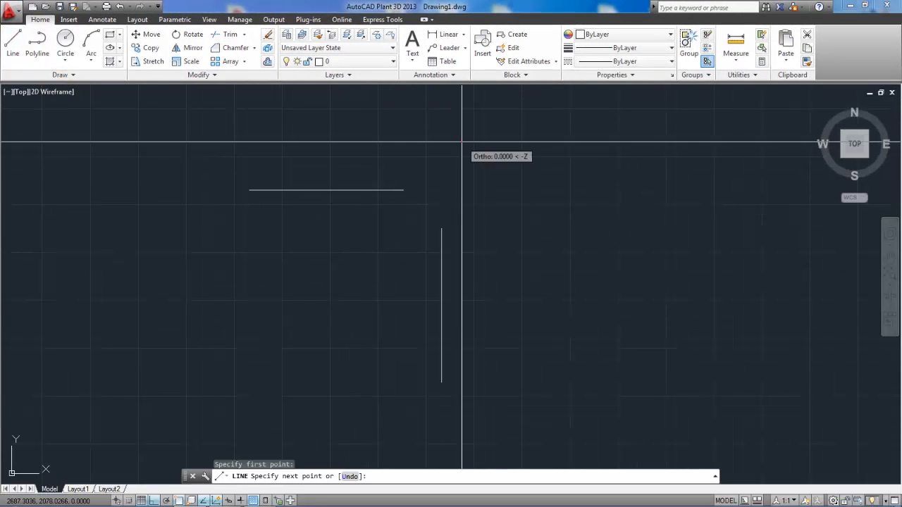
left_click(603, 142)
key("Return")
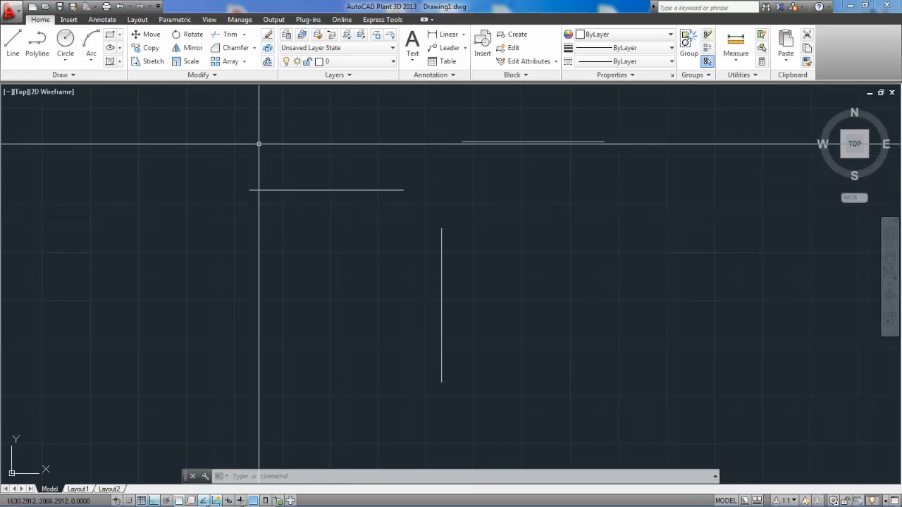
Step: Join the lower horizontal line's end and the vertical line's upper end with Blend Curves
left_click(255, 48)
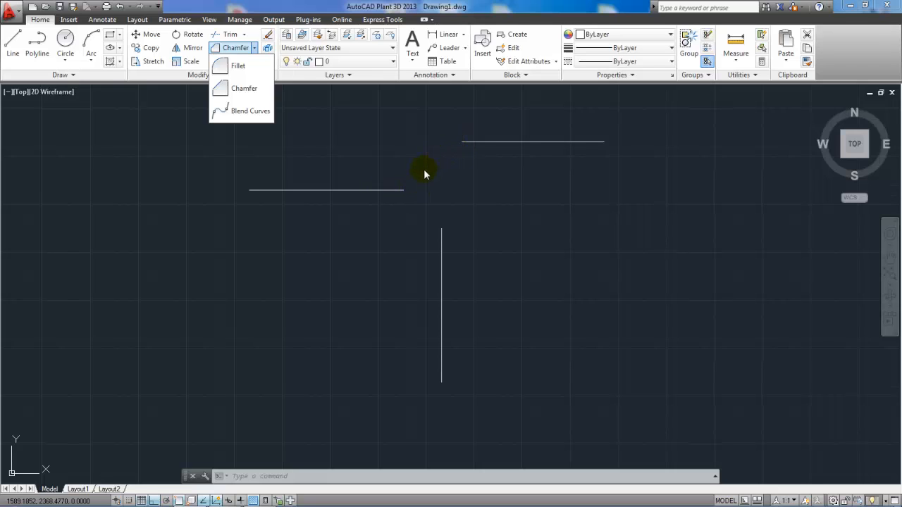
left_click(246, 113)
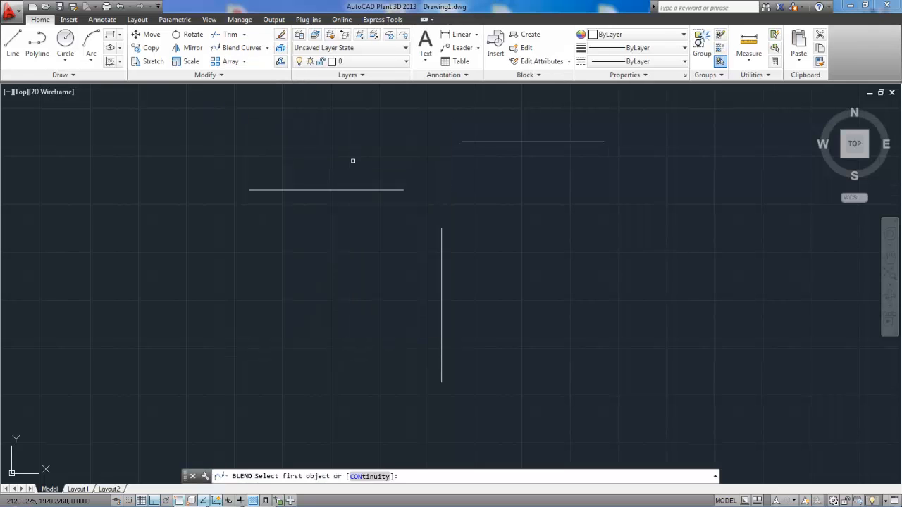
left_click(375, 190)
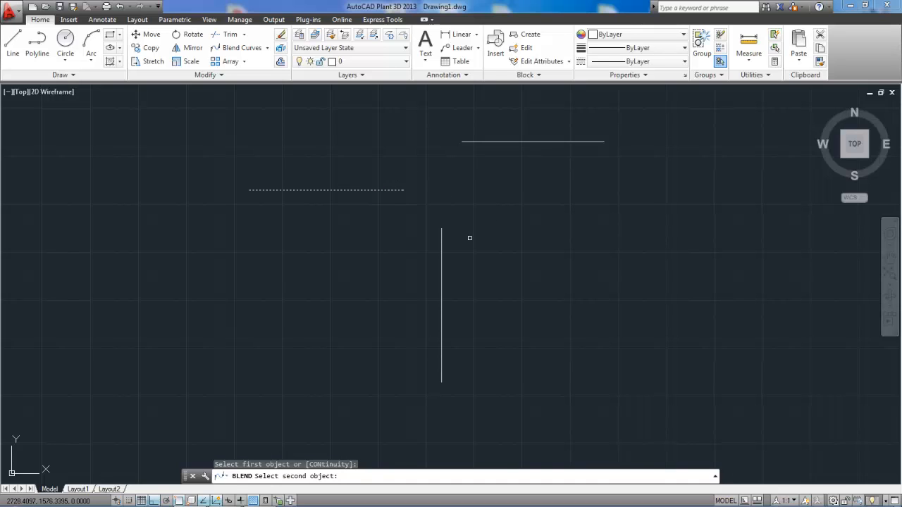
left_click(441, 254)
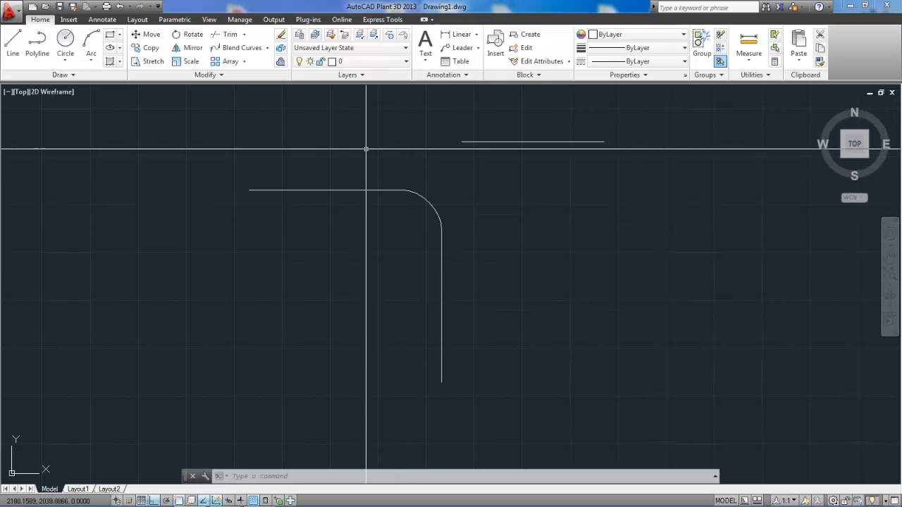
Step: Erase the blend curve between the lower horizontal line and the vertical line
left_click(268, 48)
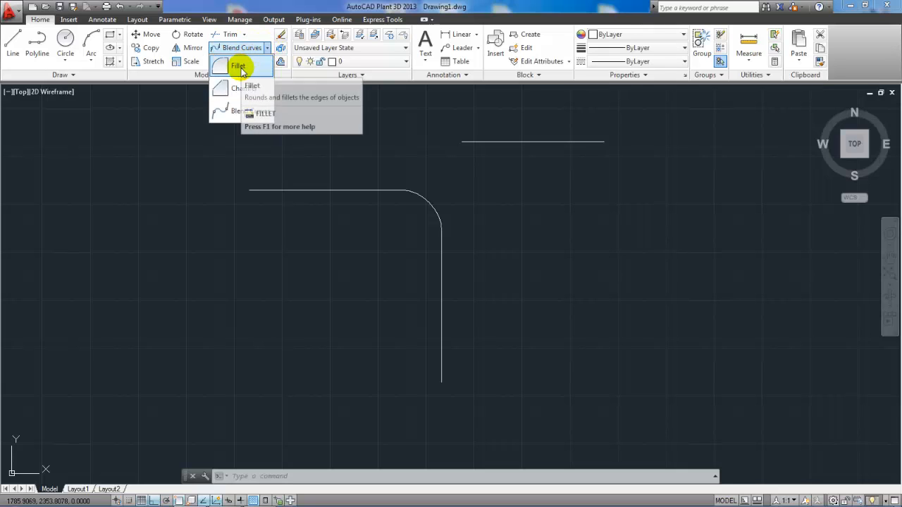
left_click(402, 221)
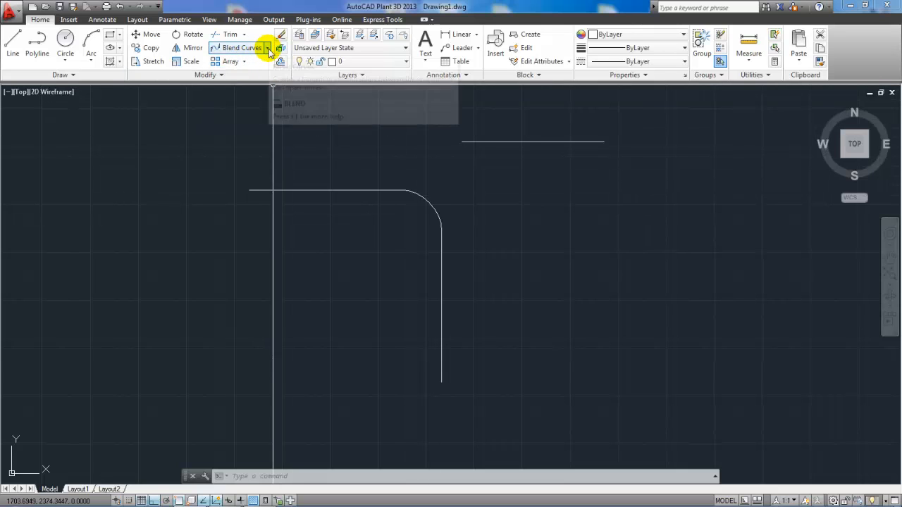
type("e")
key("Return")
left_click(416, 195)
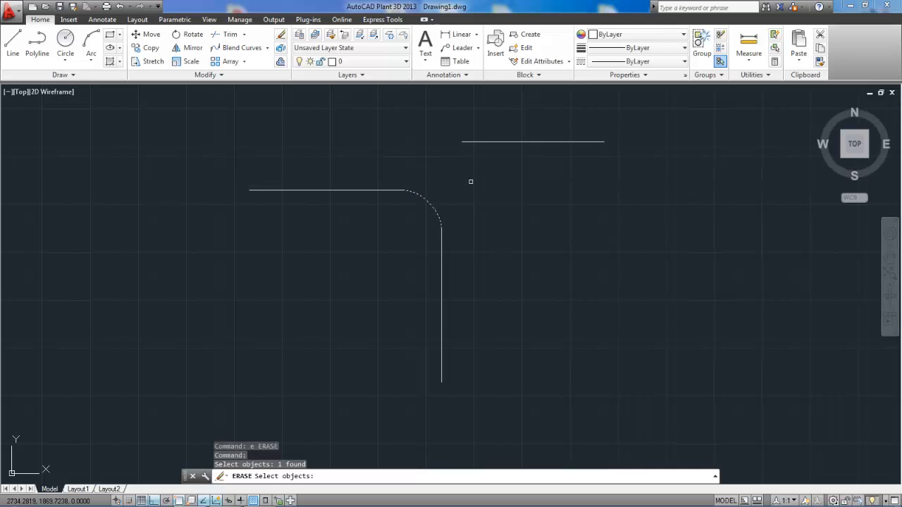
key("Return")
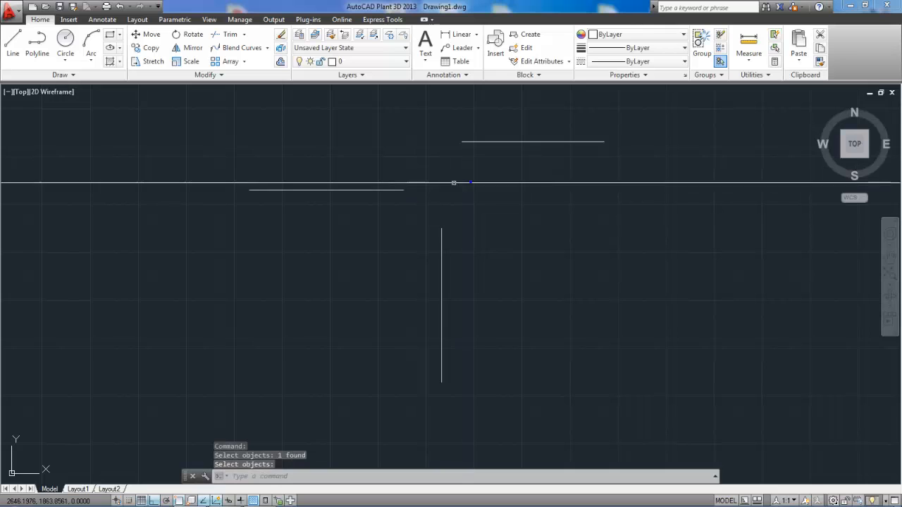
Step: Create a blend curve joining the upper horizontal line to the lower horizontal line at their facing ends
left_click(266, 47)
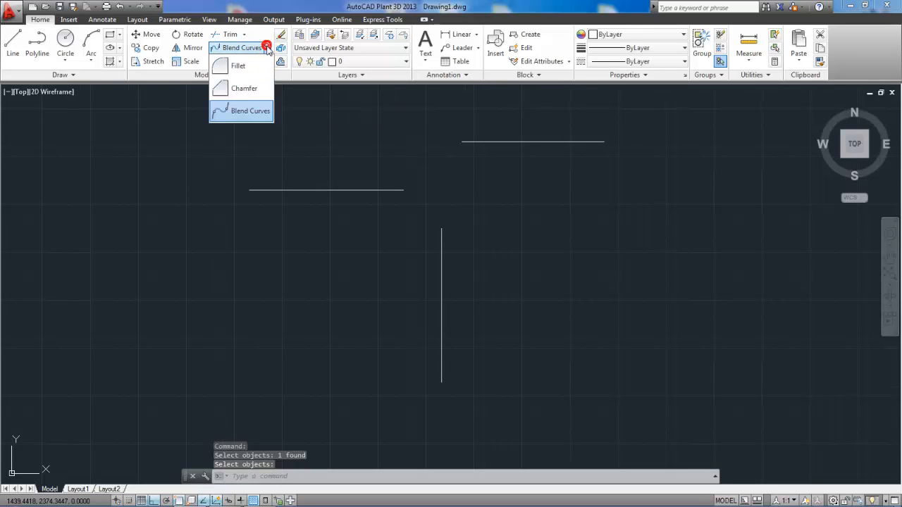
left_click(240, 109)
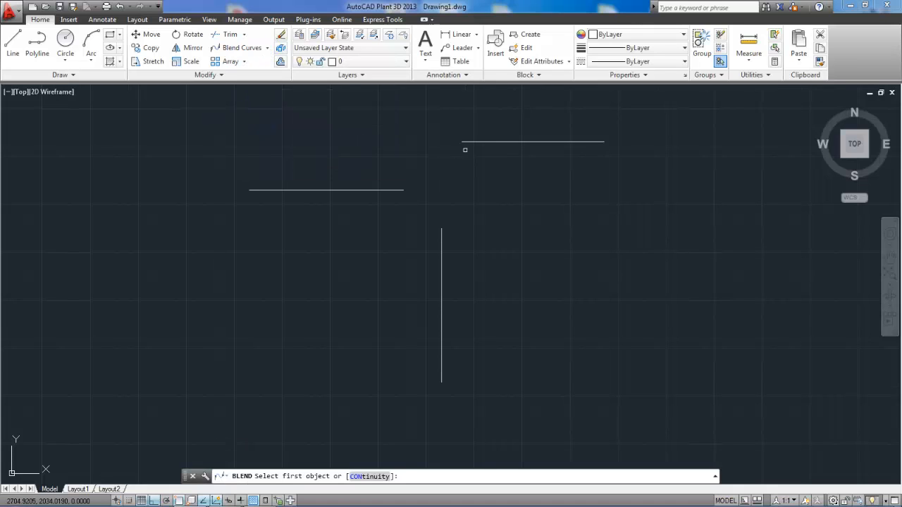
left_click(481, 141)
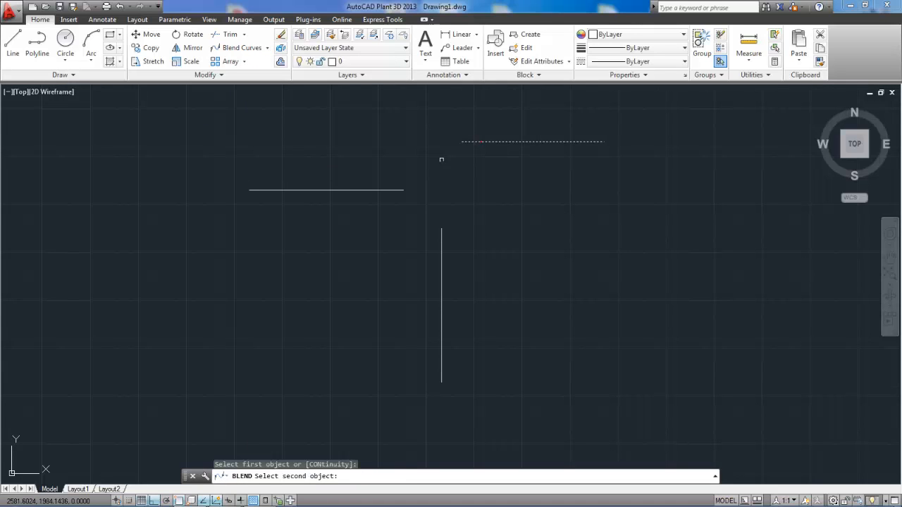
left_click(375, 190)
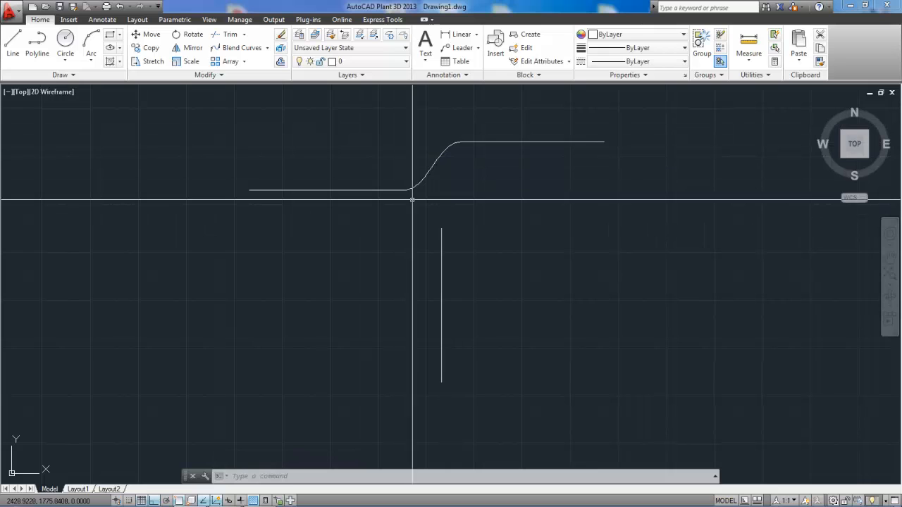
left_click(267, 48)
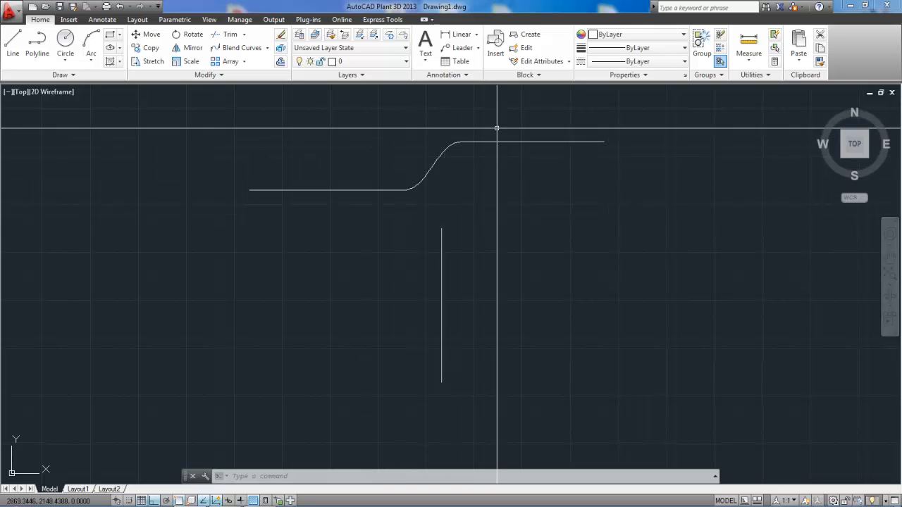
Step: Erase the two horizontal lines, the blend curve and the vertical line to clear the drawing
type("e")
key("Return")
left_click(527, 119)
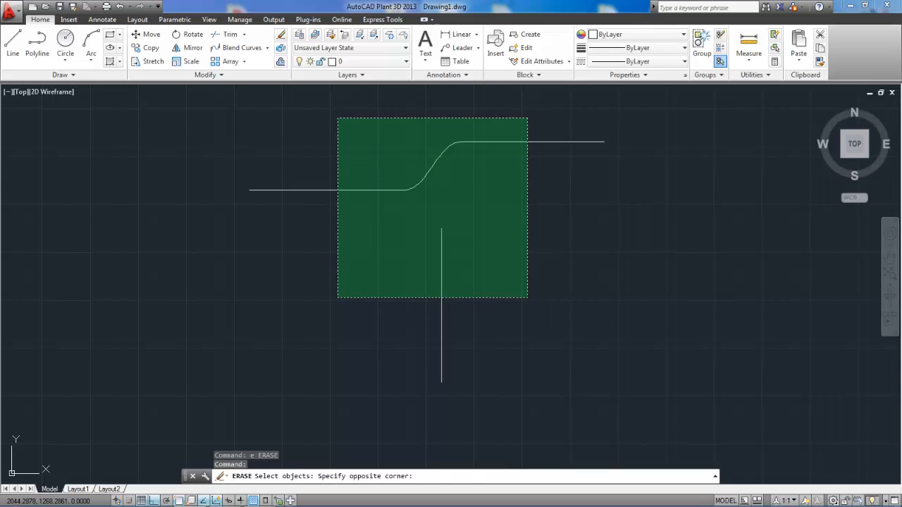
left_click(338, 297)
key("Return")
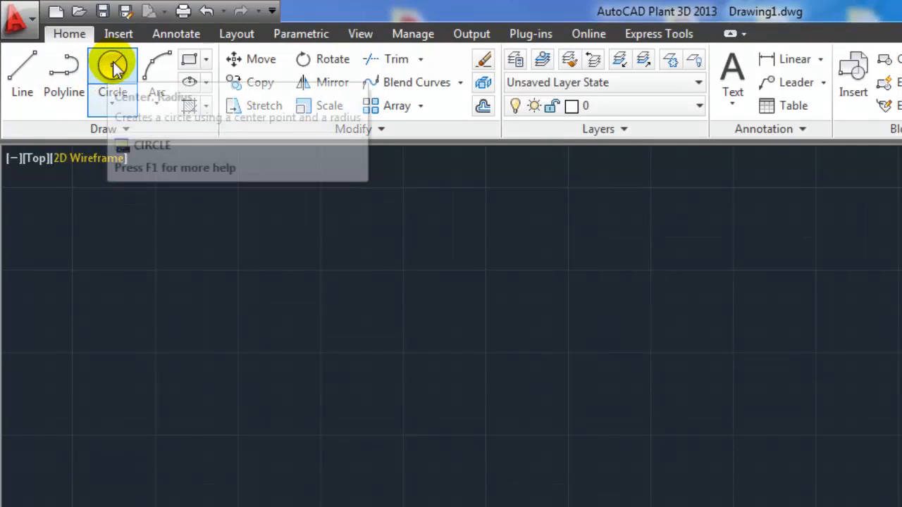
Step: Draw a circle with a radius of 150 in the lower-left part of the empty drawing
left_click(115, 66)
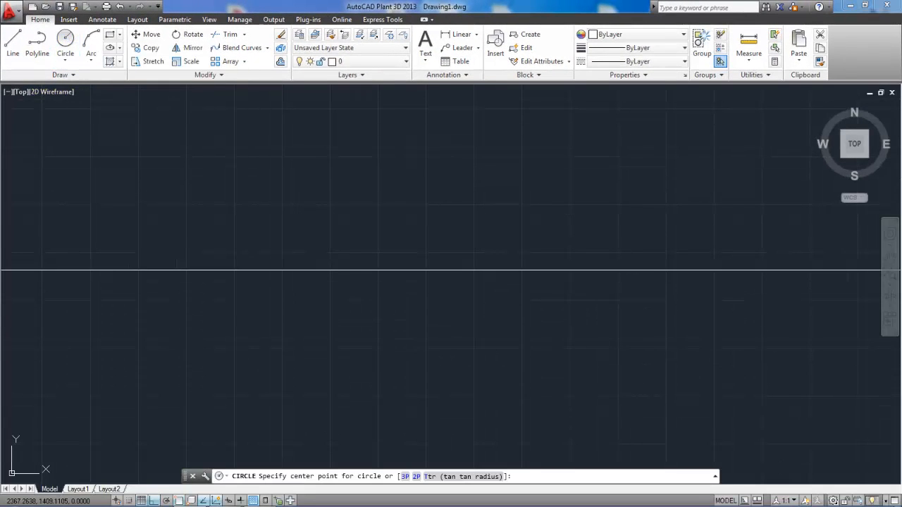
left_click(264, 362)
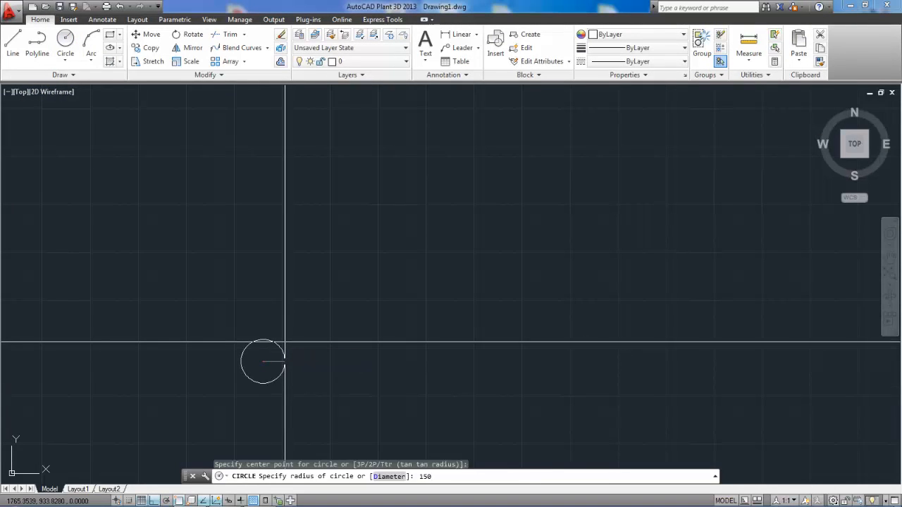
key("Return")
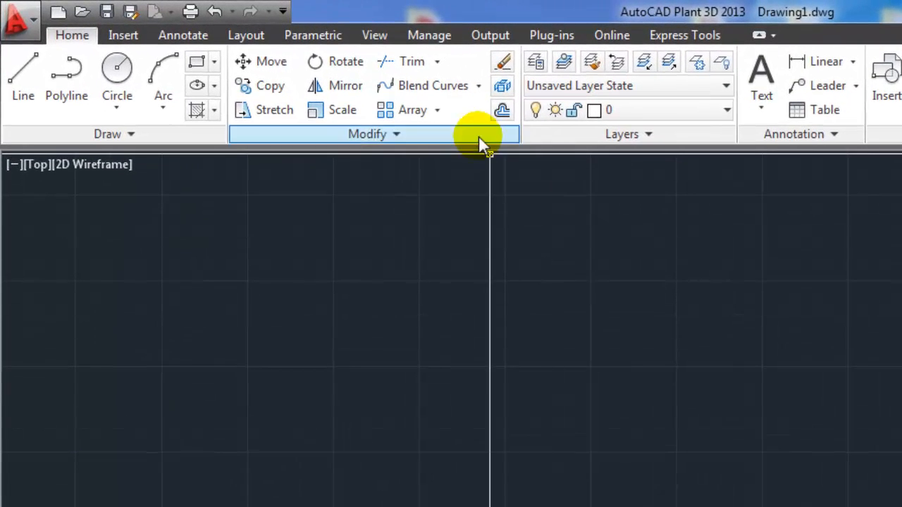
Step: Create a rectangular array from the circle
left_click(436, 112)
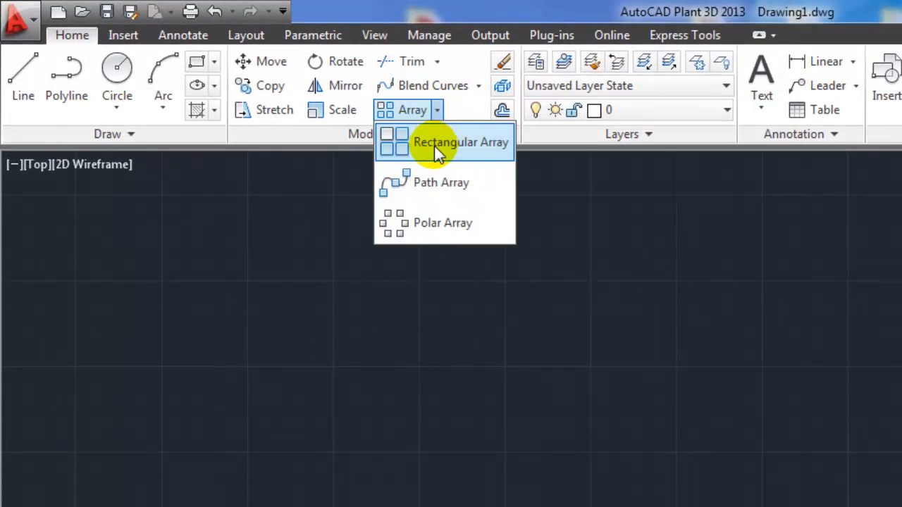
left_click(434, 145)
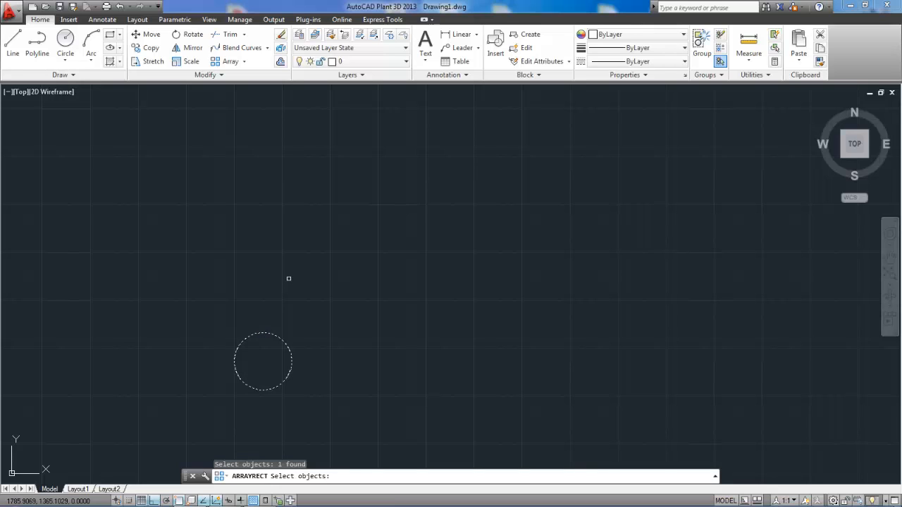
key("Return")
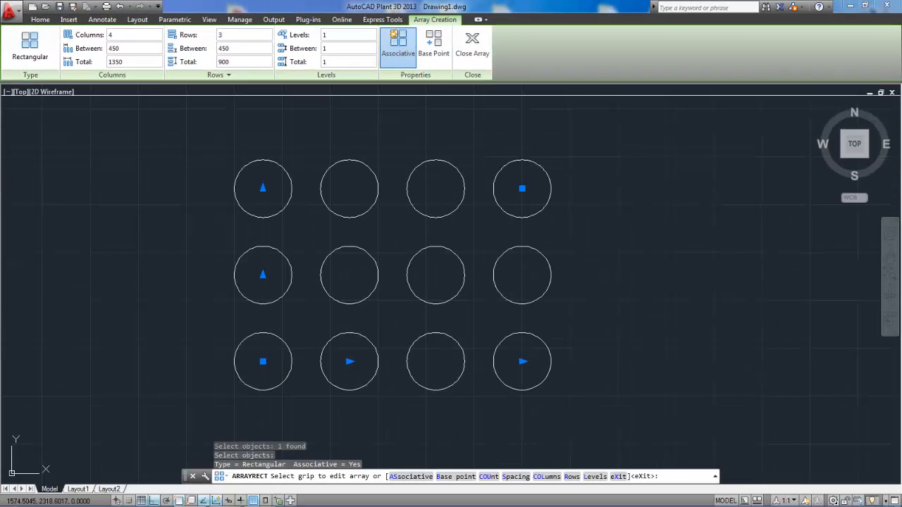
Step: Set the circle array to 3 columns and 5 rows
left_click(112, 35)
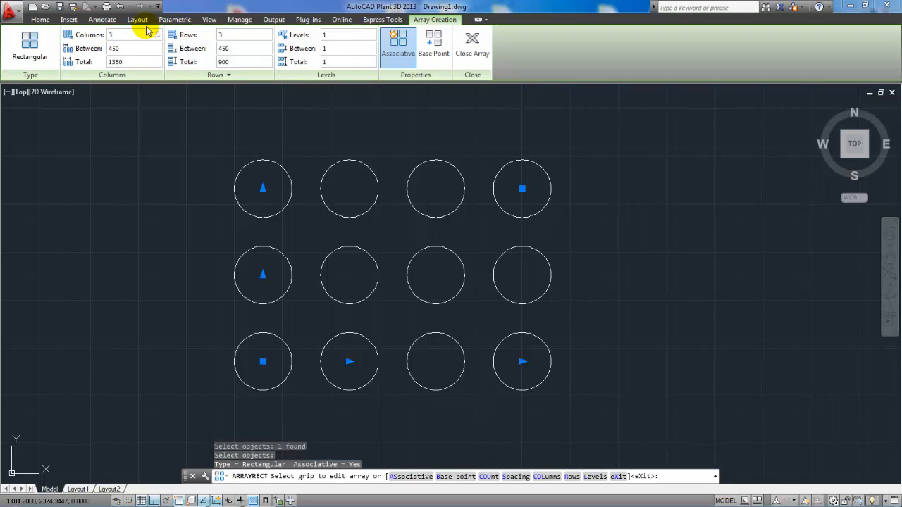
key("Return")
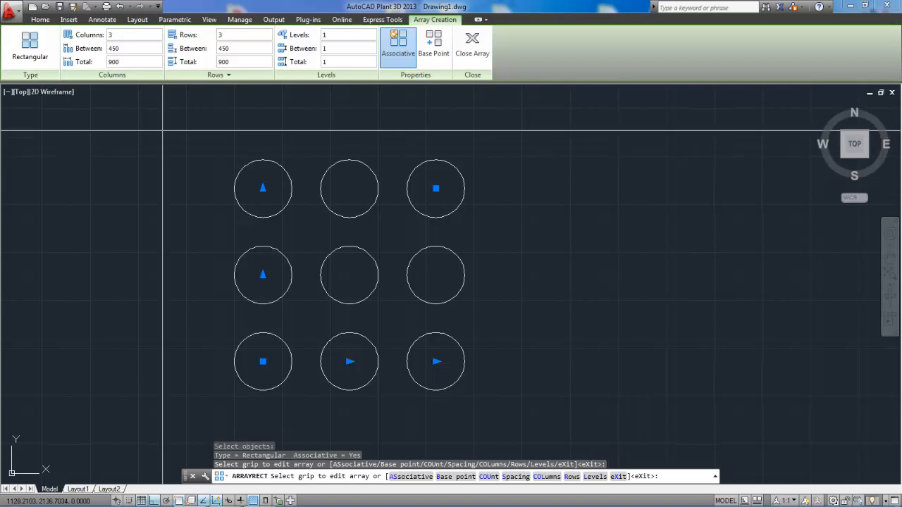
left_click(224, 35)
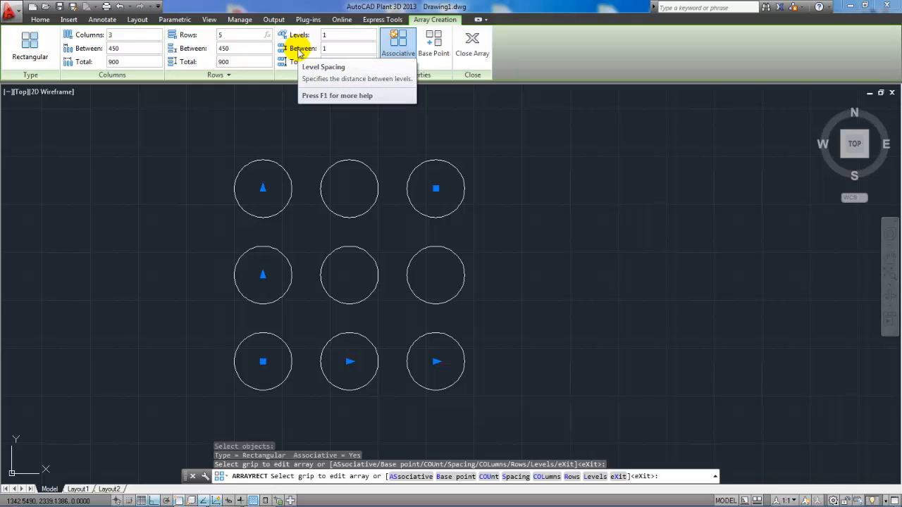
type("5")
key("Return")
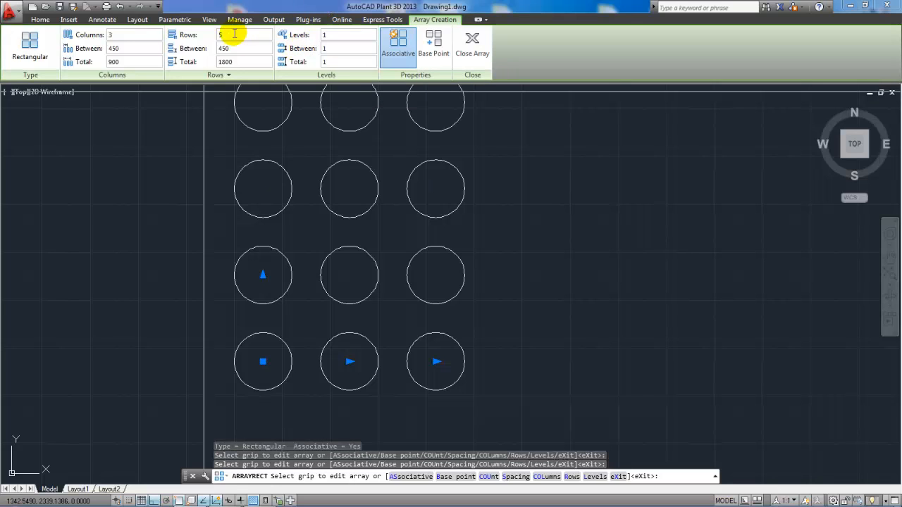
left_click_drag(235, 34, 214, 38)
type("5")
key("Return")
Step: Reduce the circle array to 2 rows
left_click(230, 36)
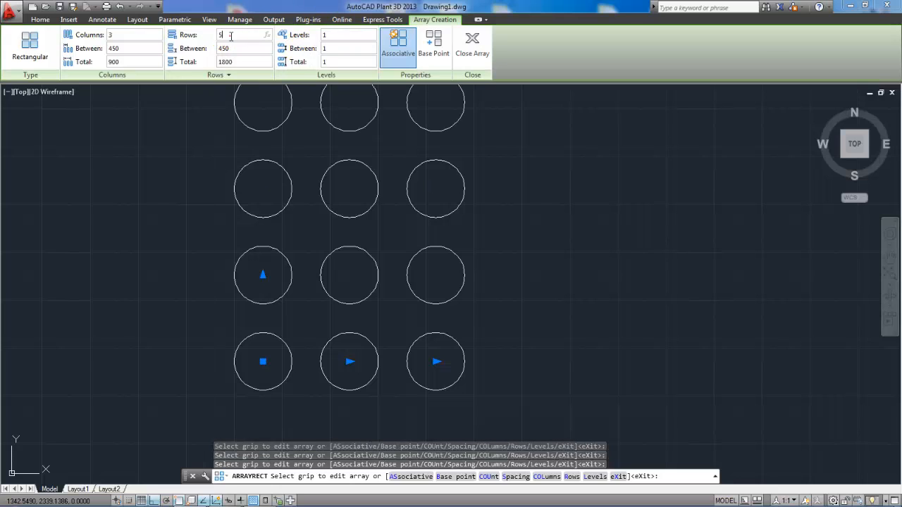
type("2")
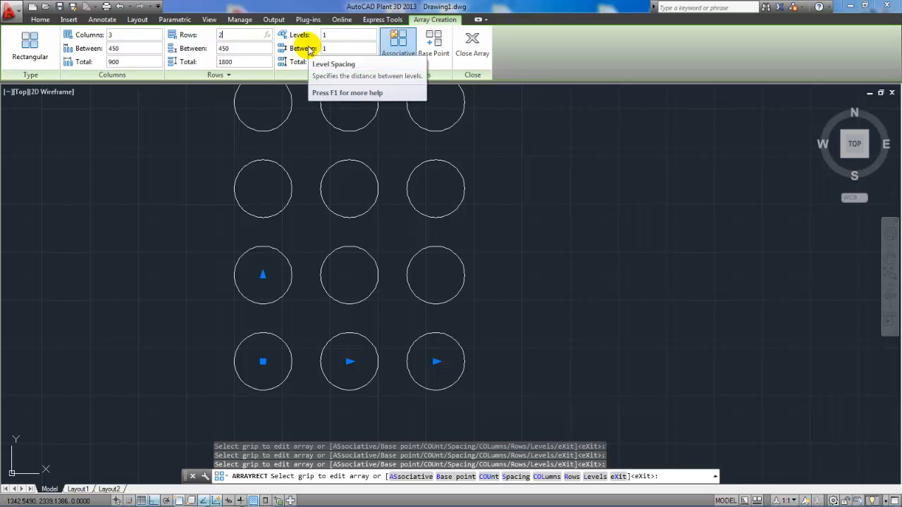
key("Return")
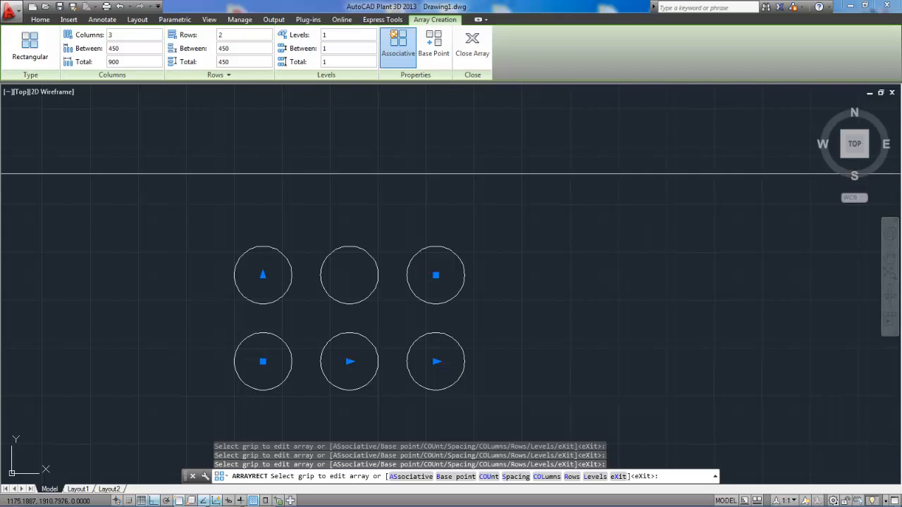
Step: Set the circle array to 4 columns and 3 rows
left_click(122, 34)
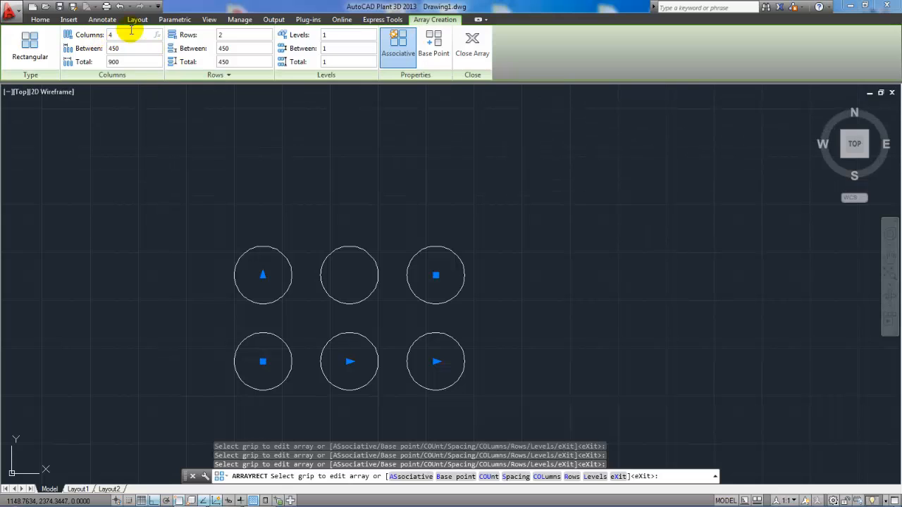
left_click(220, 34)
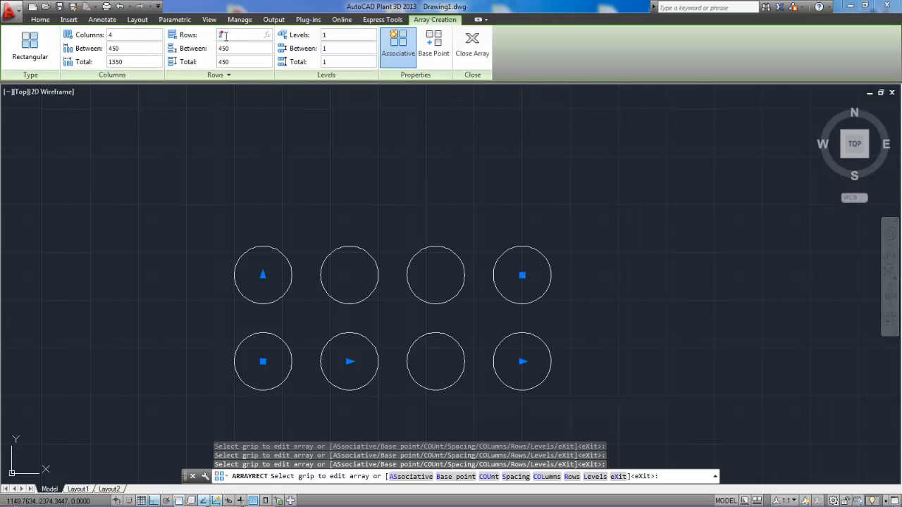
type("3")
key("Return")
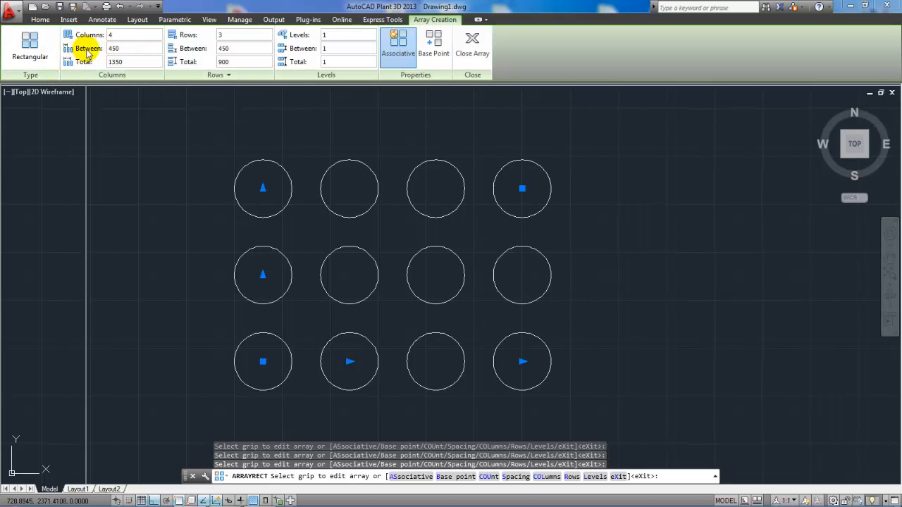
Step: Try a spacing of 200 between the array's columns, and settle on a column spacing of 300
left_click(128, 47)
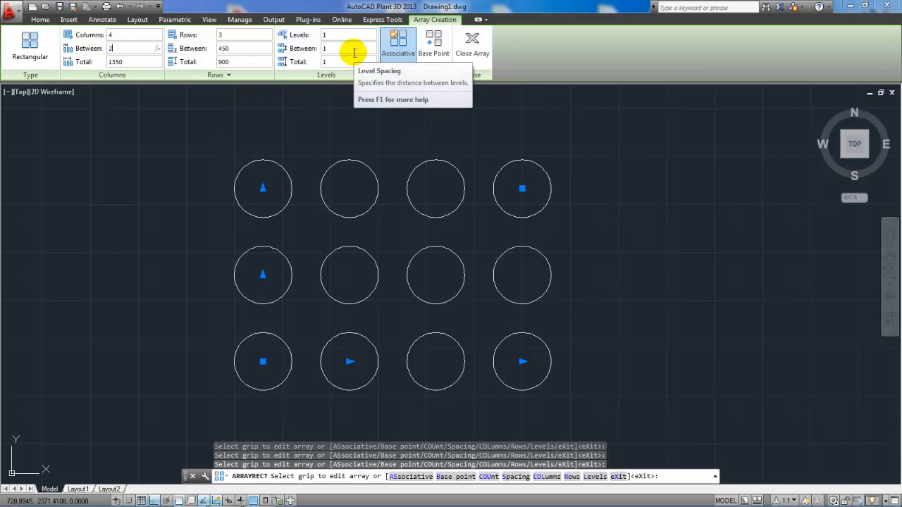
key("Return")
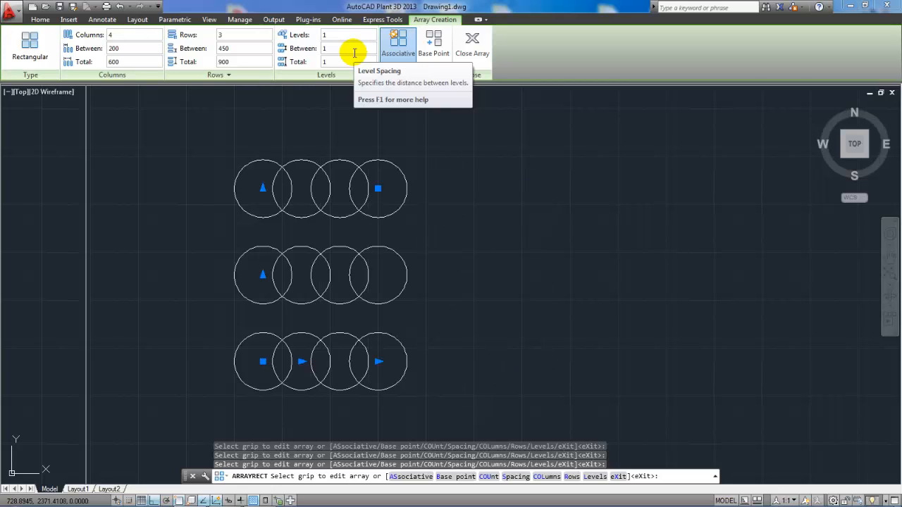
left_click(128, 47)
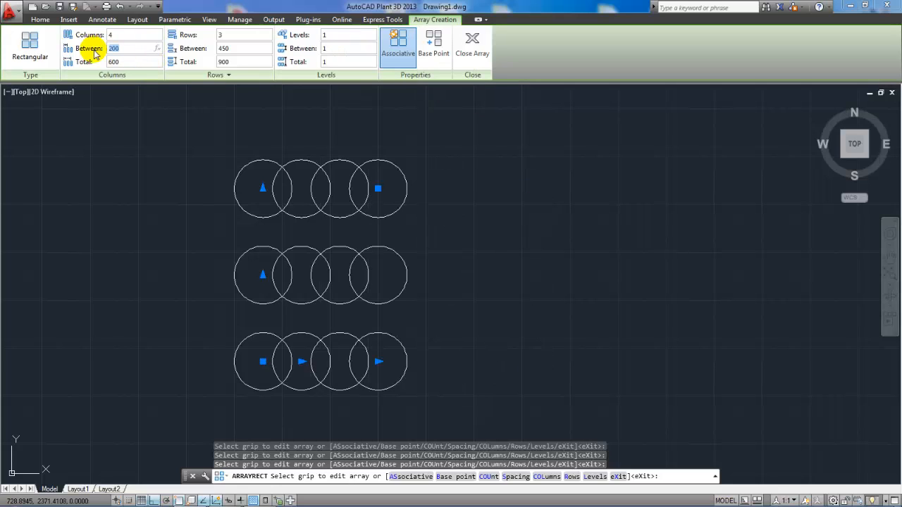
key("Return")
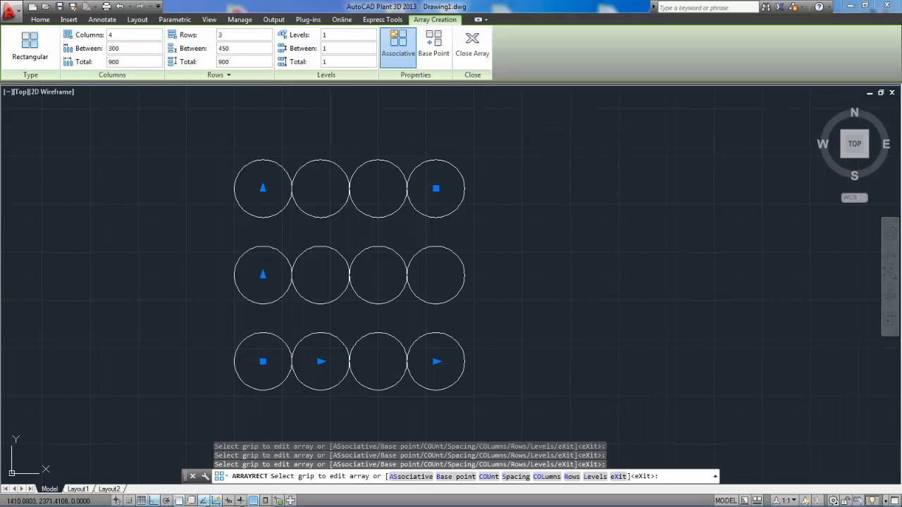
Step: Set the spacing between the circle array's rows to 300 and finish the rectangular array
left_click(235, 47)
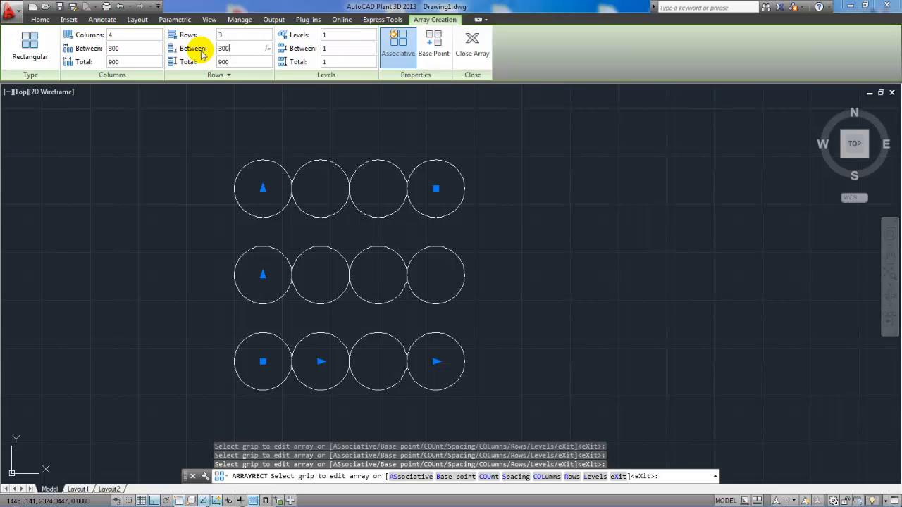
key("Return")
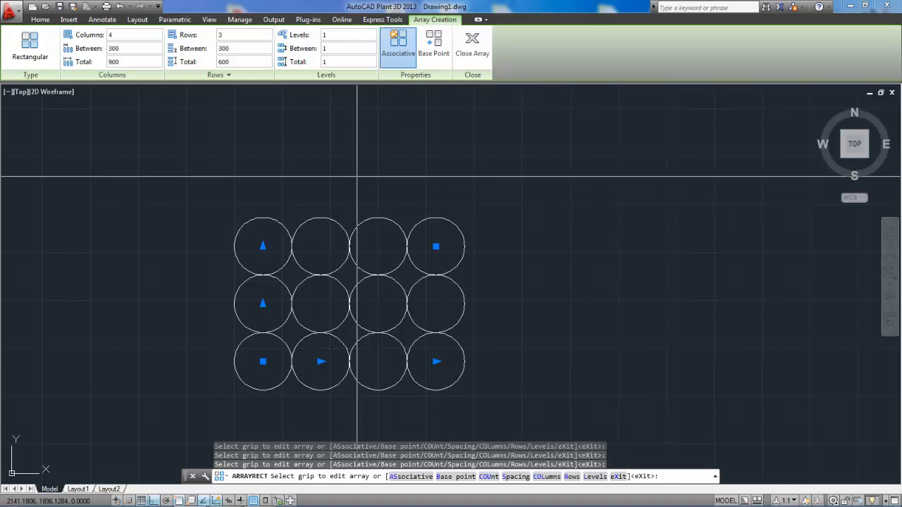
key("Escape")
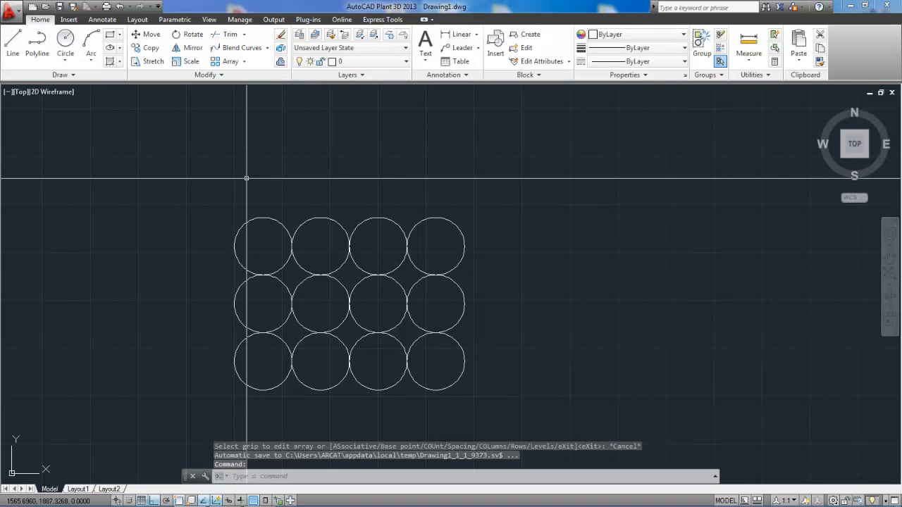
left_click(260, 218)
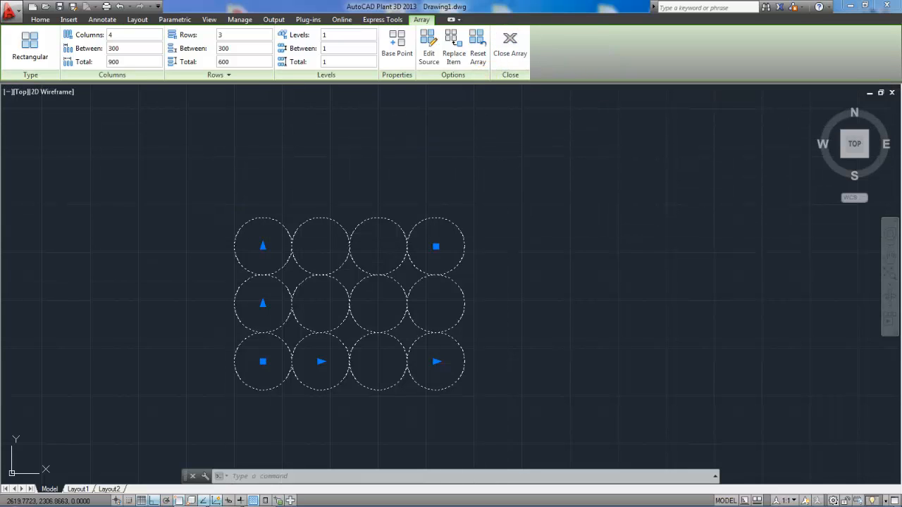
left_click(511, 41)
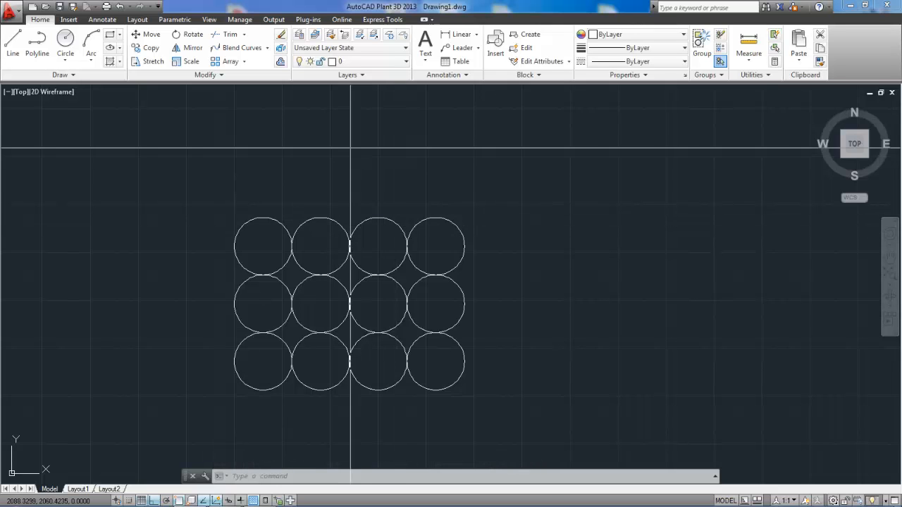
Step: Erase the rectangular array of circles
type("e")
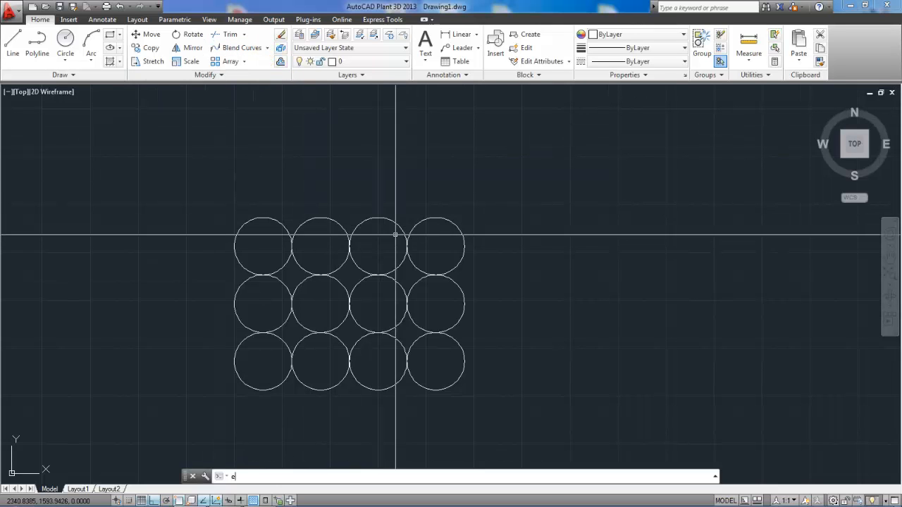
key("Return")
left_click(378, 219)
key("Return")
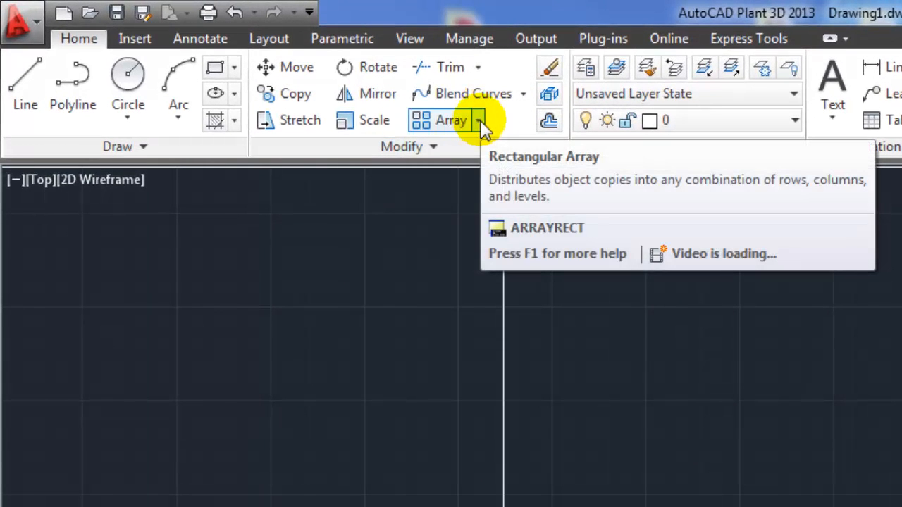
Step: Draw a new circle with a radius of 150 in the empty drawing, left of centre
left_click(479, 122)
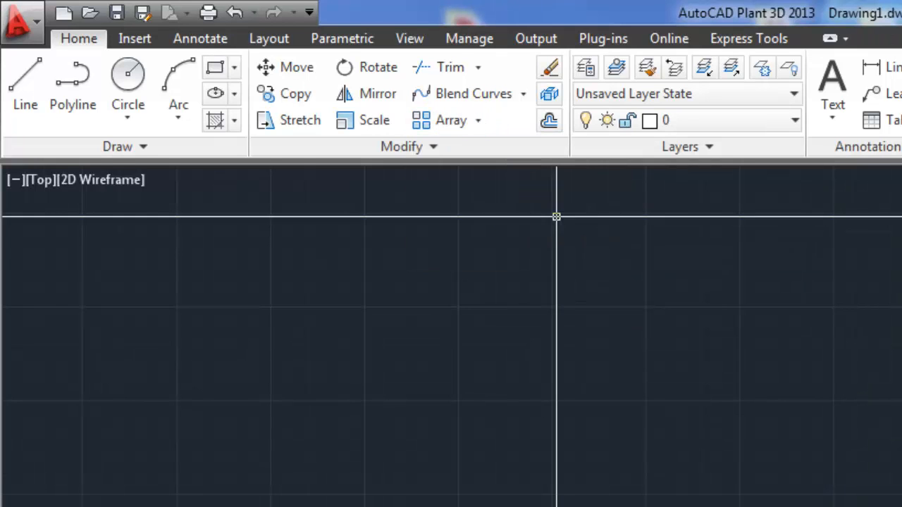
left_click(134, 99)
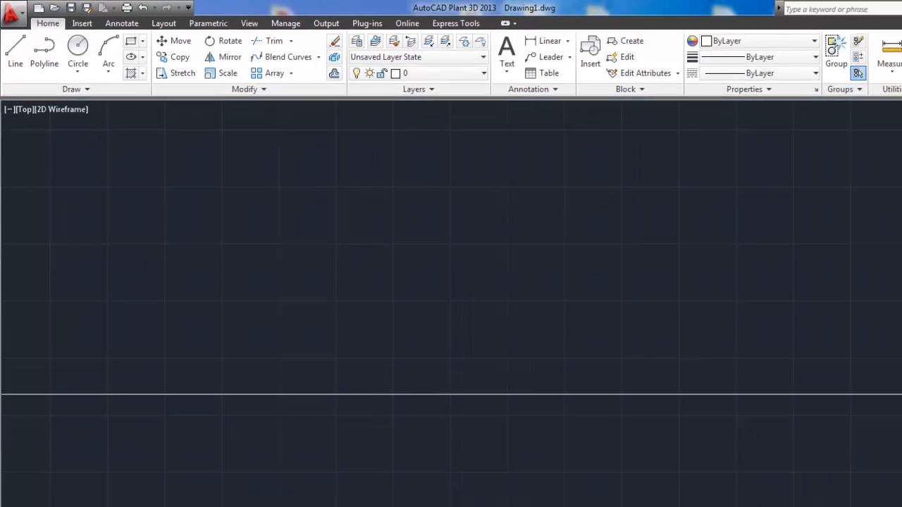
left_click(267, 282)
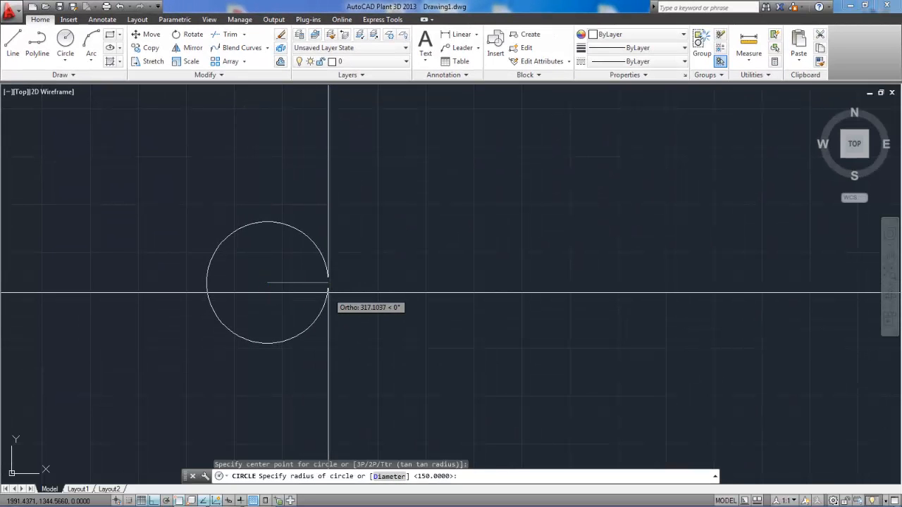
key("Return")
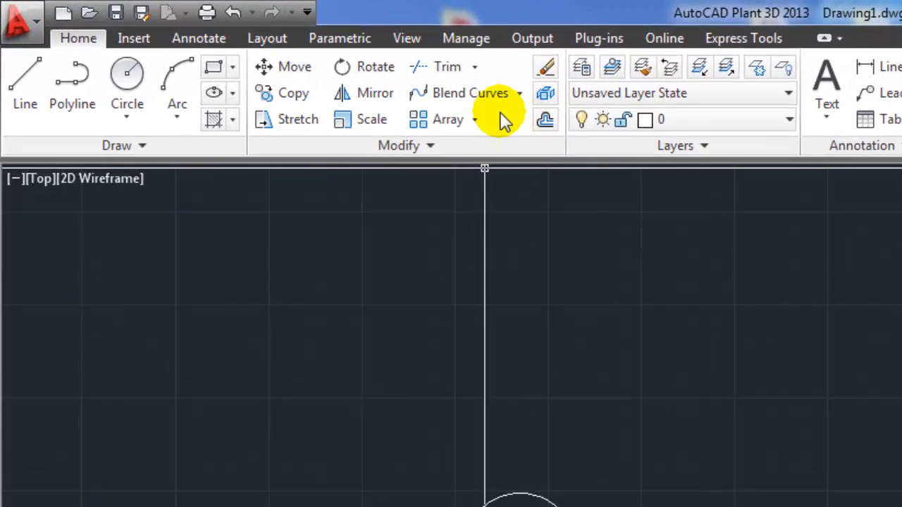
left_click(476, 119)
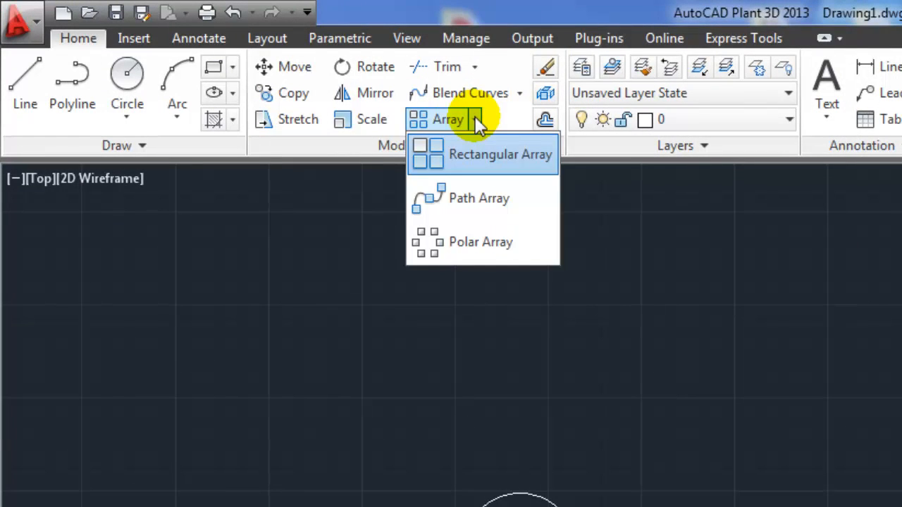
left_click(682, 388)
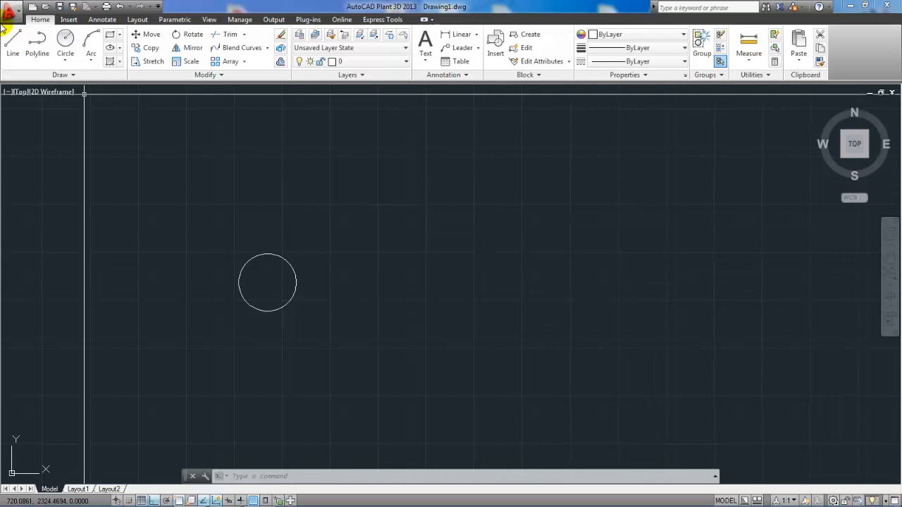
Step: Draw a wide three-point arc that starts at the circle's centre and bulges upward to the right of it
left_click(92, 38)
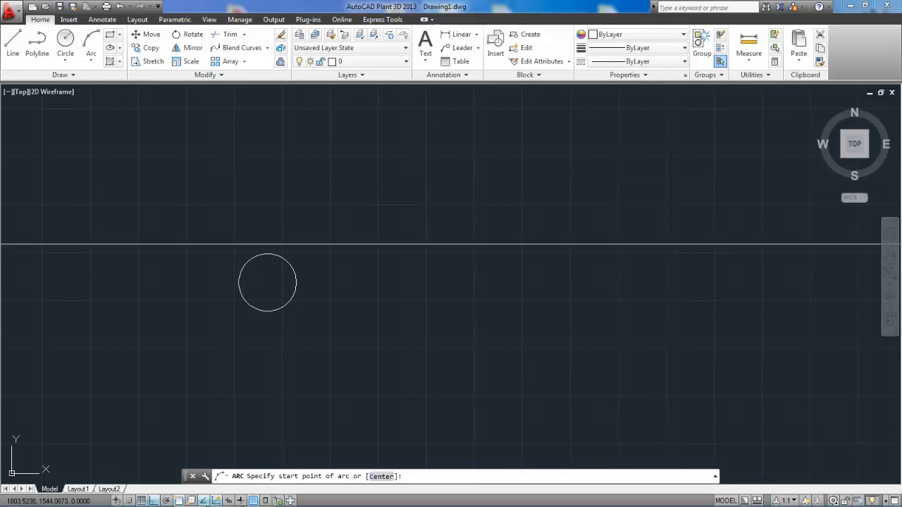
left_click(287, 262)
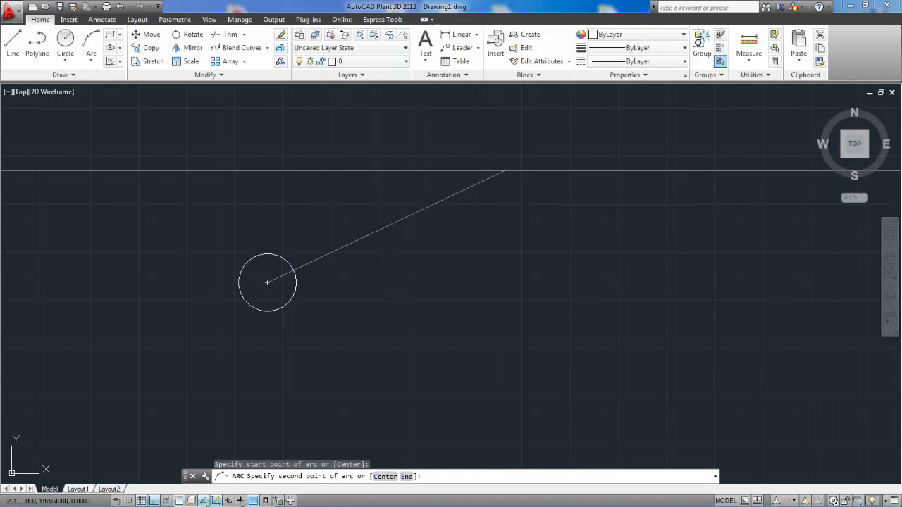
left_click(480, 170)
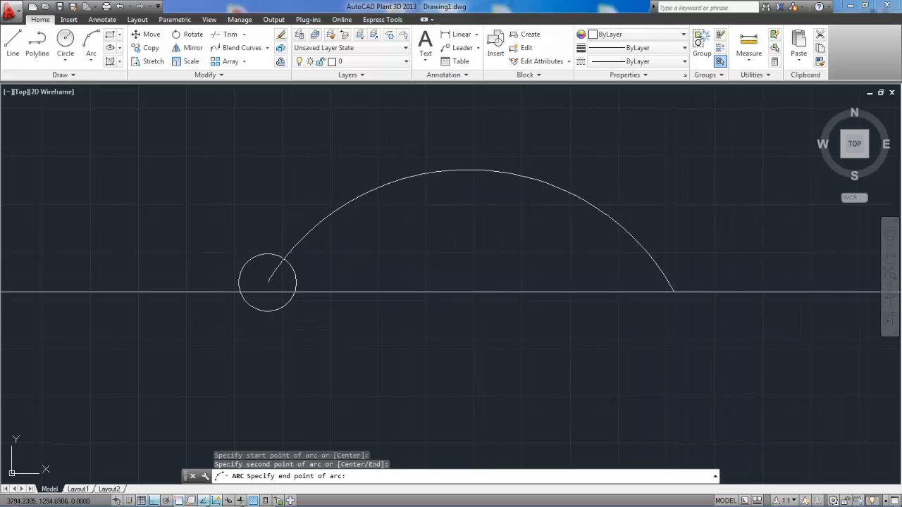
left_click(674, 291)
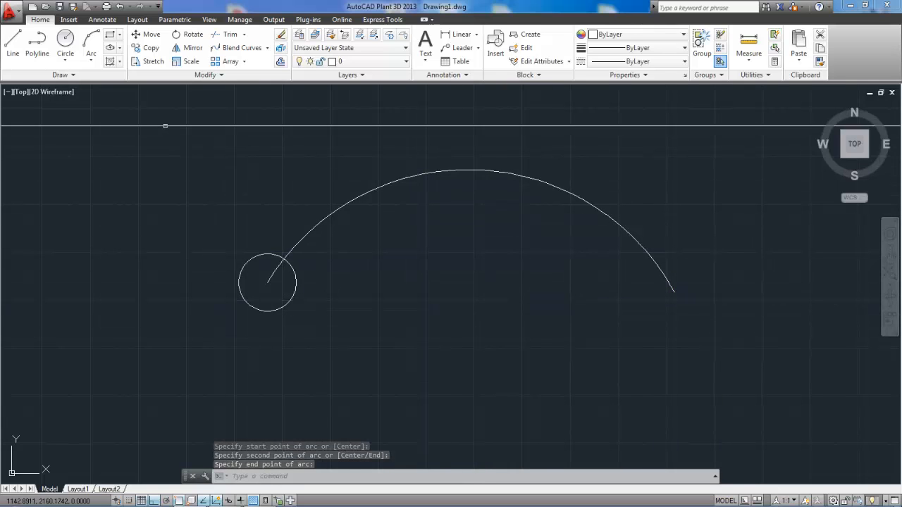
Step: Create a path array of the circle, using the arc as the path curve
left_click(245, 61)
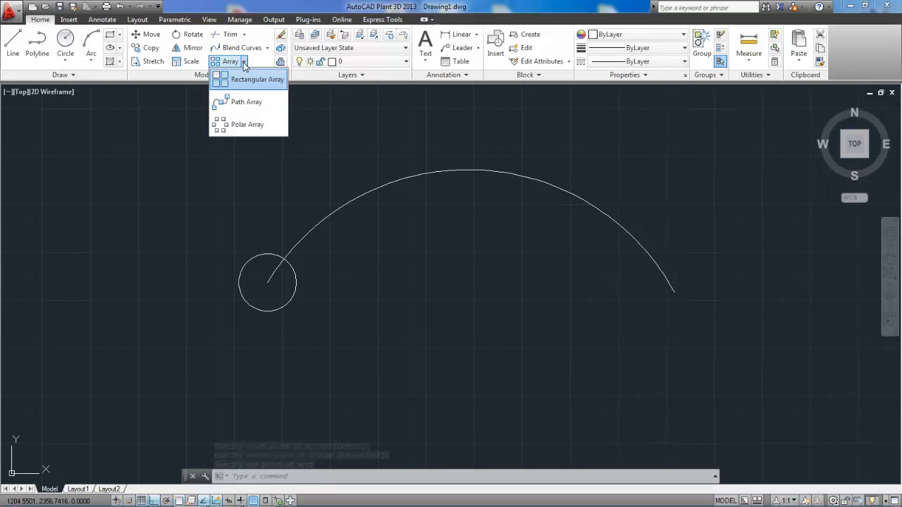
left_click(236, 103)
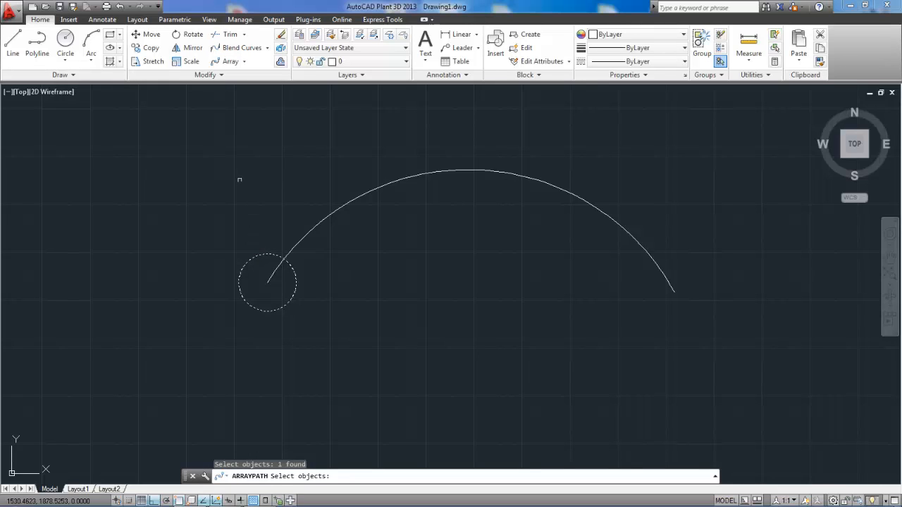
key("Return")
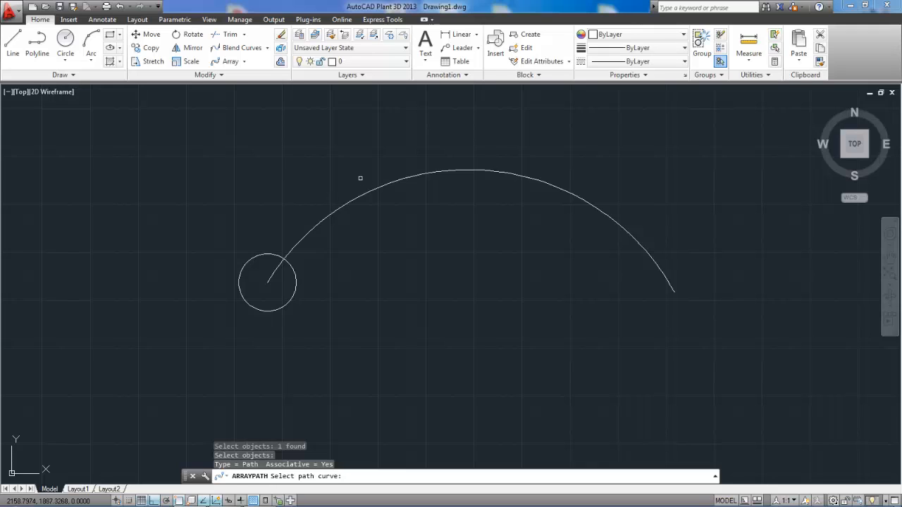
left_click(404, 179)
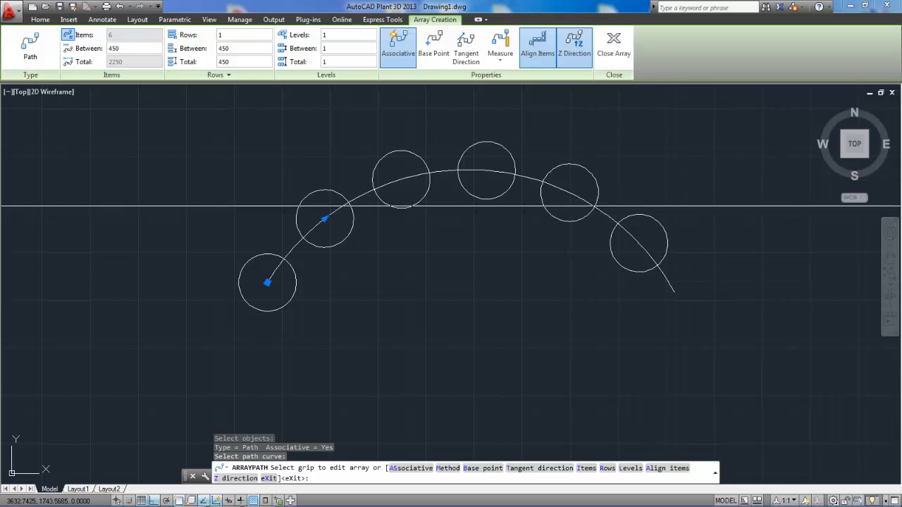
left_click(383, 155)
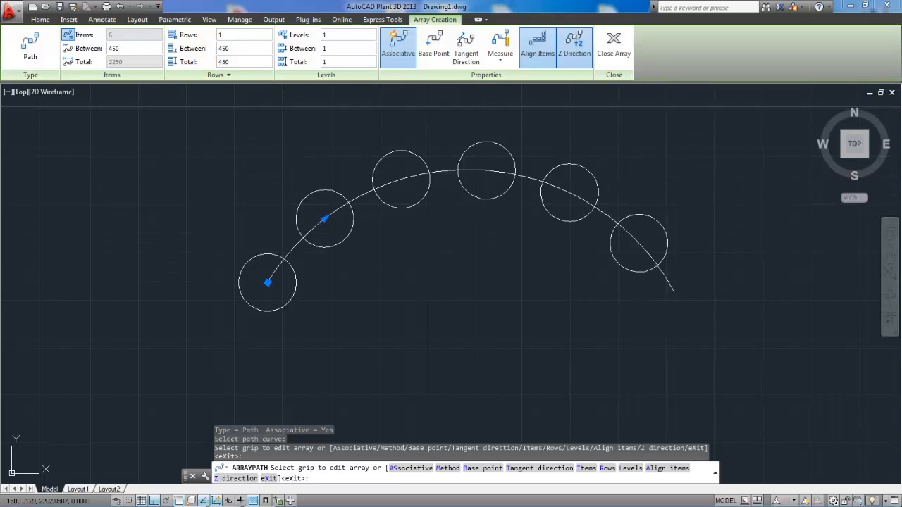
Step: Try 3 rows and 2 rows on the path array, and return it to a single row
left_click(222, 35)
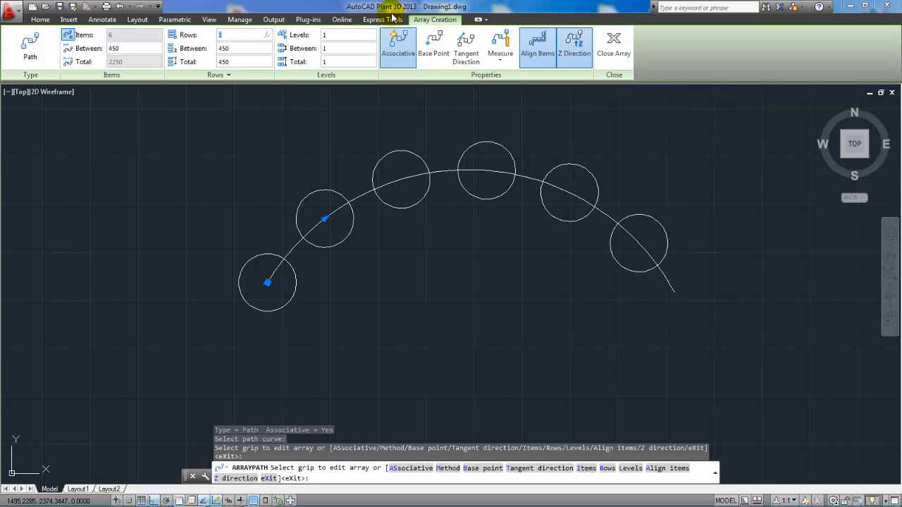
type("3")
key("Return")
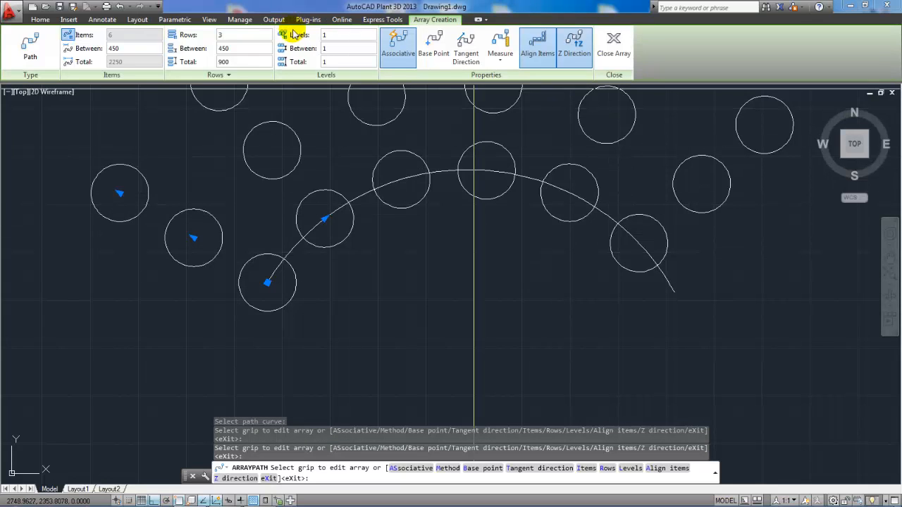
left_click(237, 35)
key("BackSpace")
type("2")
key("Return")
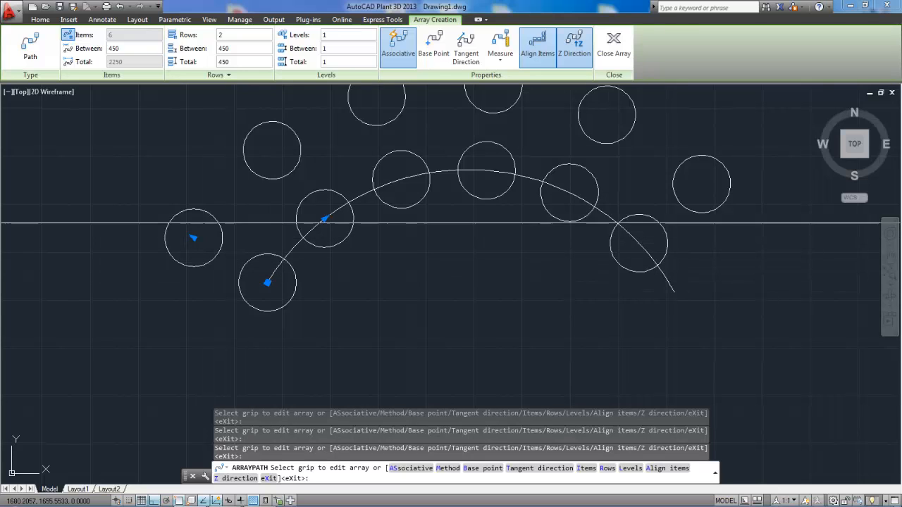
left_click(233, 50)
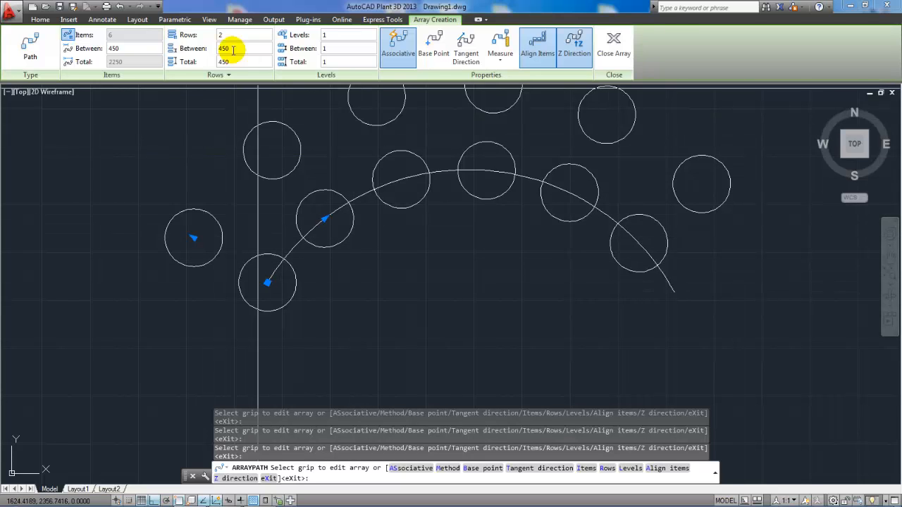
left_click(226, 34)
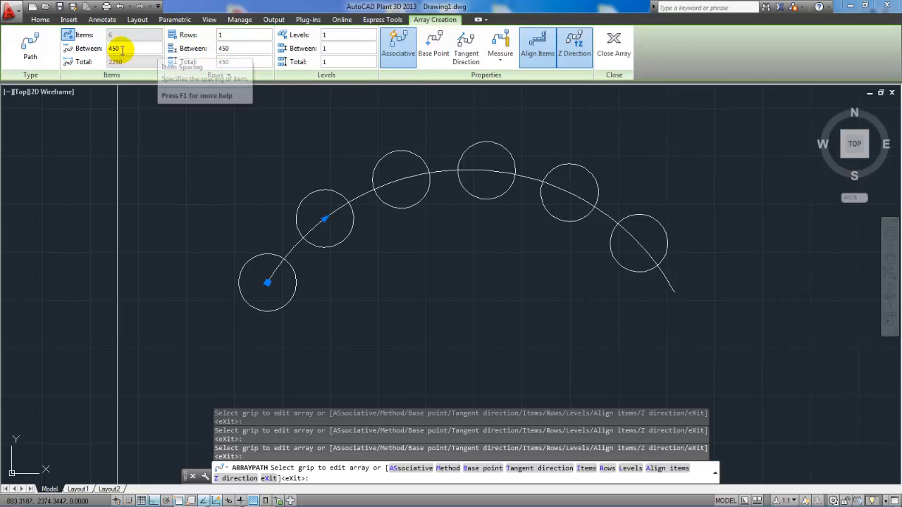
Step: Set the path array's item spacing to 300 and its number of rows to 2
left_click(101, 52)
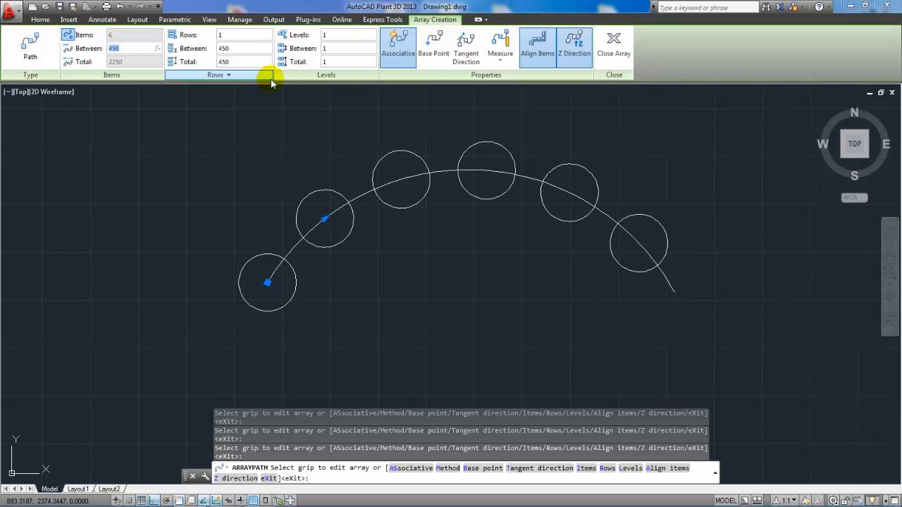
key("Return")
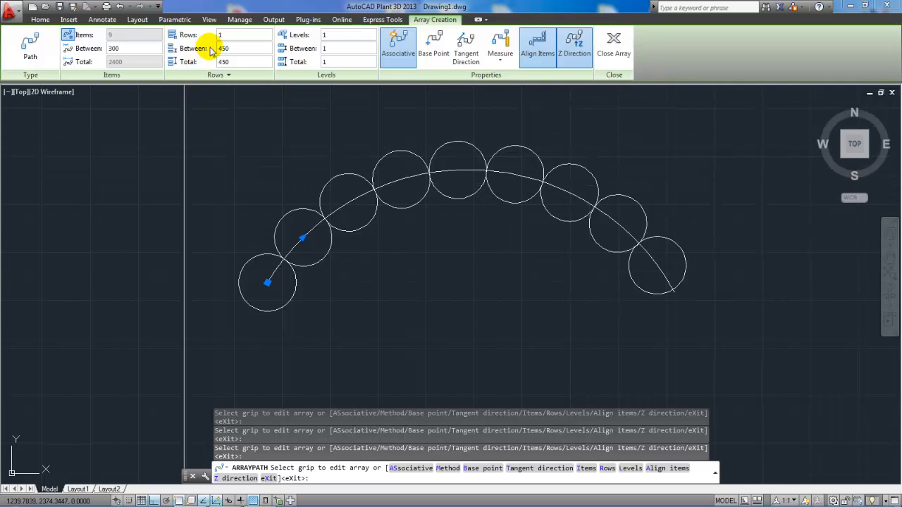
left_click(233, 37)
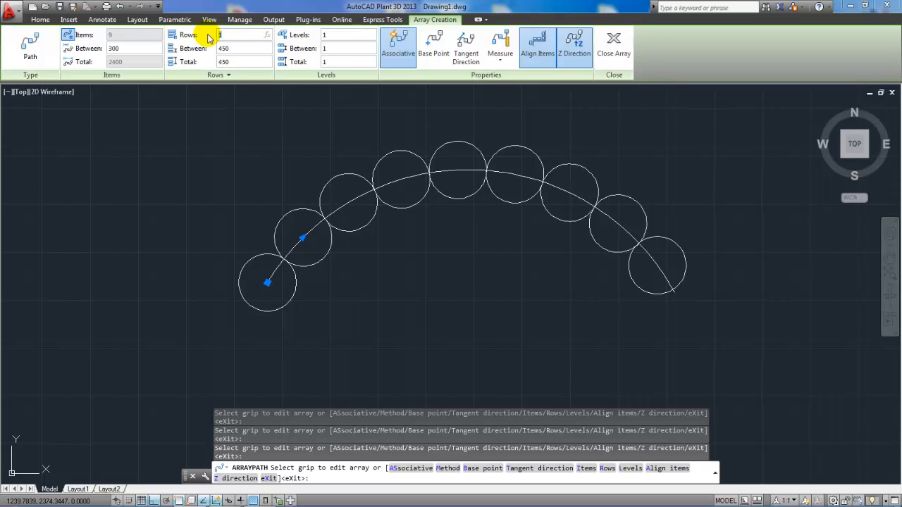
key("Return")
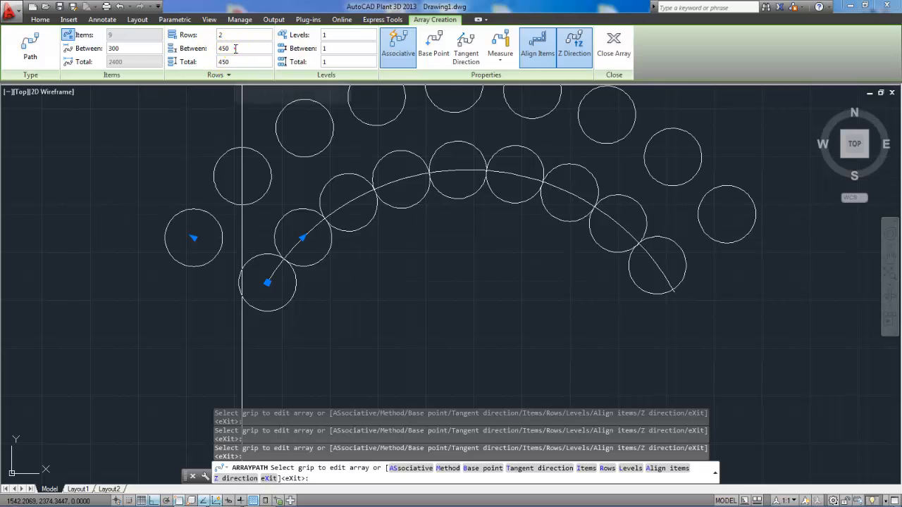
Step: Set the spacing between the path array's rows to 300 and finish the array
left_click(198, 48)
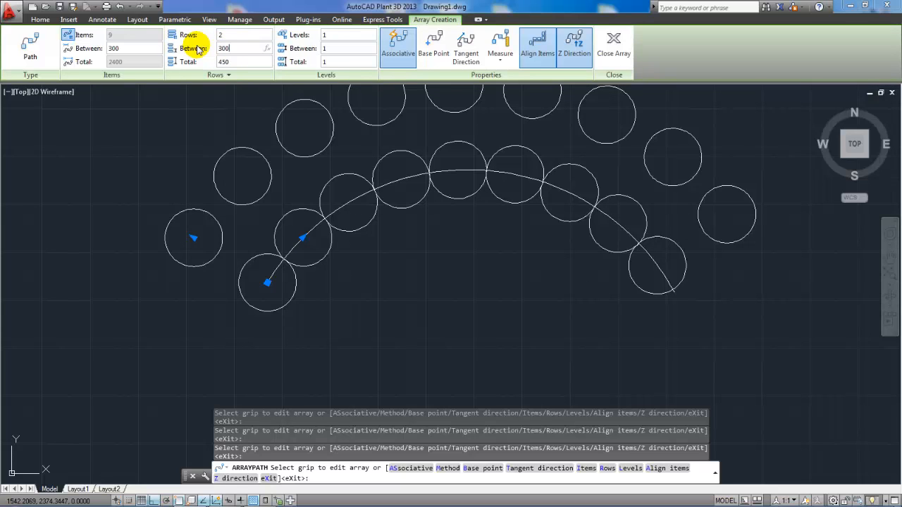
type("300")
key("Return")
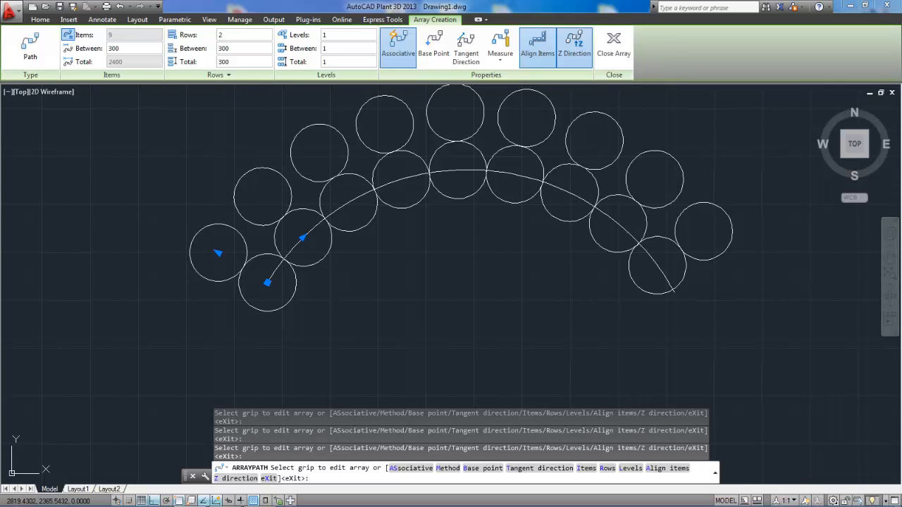
left_click(613, 40)
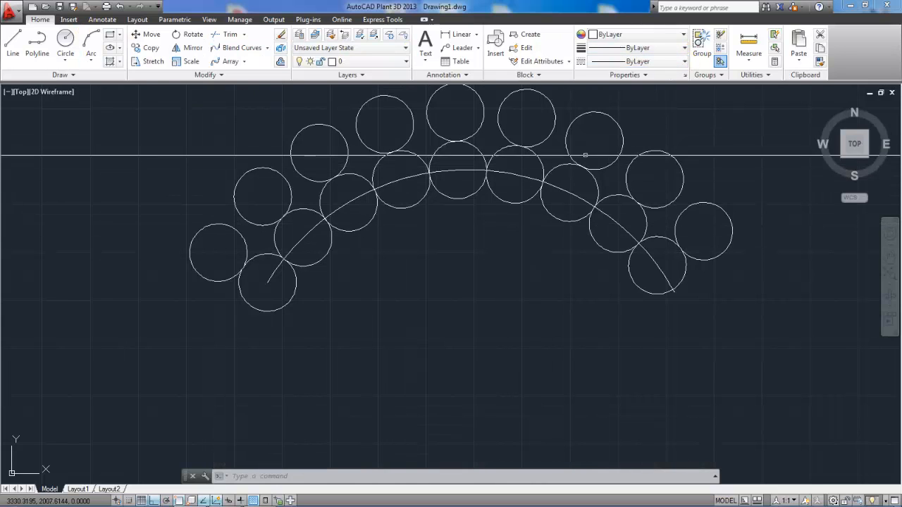
Step: Erase the two-row path array of circles together with its arc
type("e")
key("Return")
left_click(765, 99)
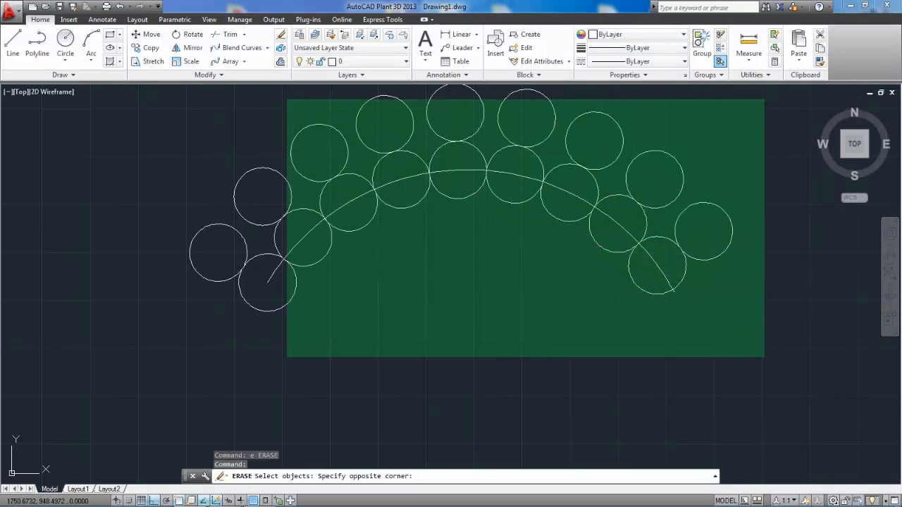
left_click(187, 396)
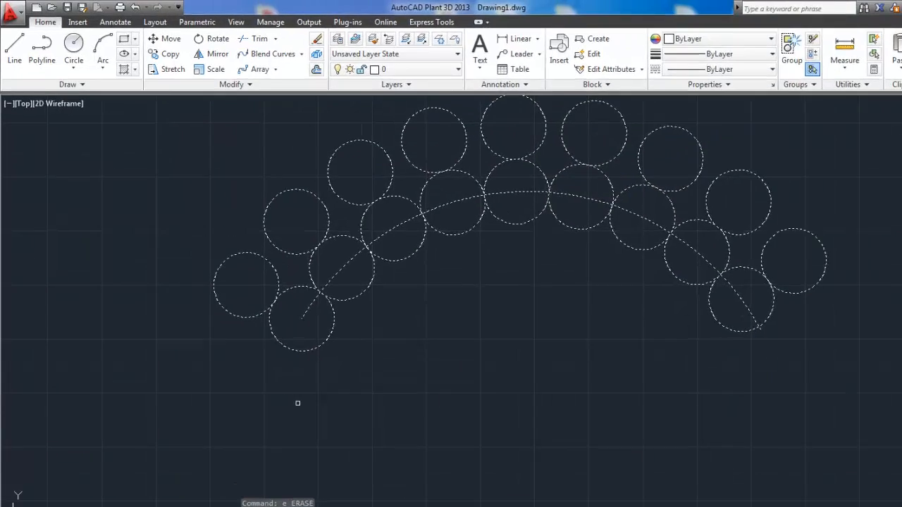
key("Return")
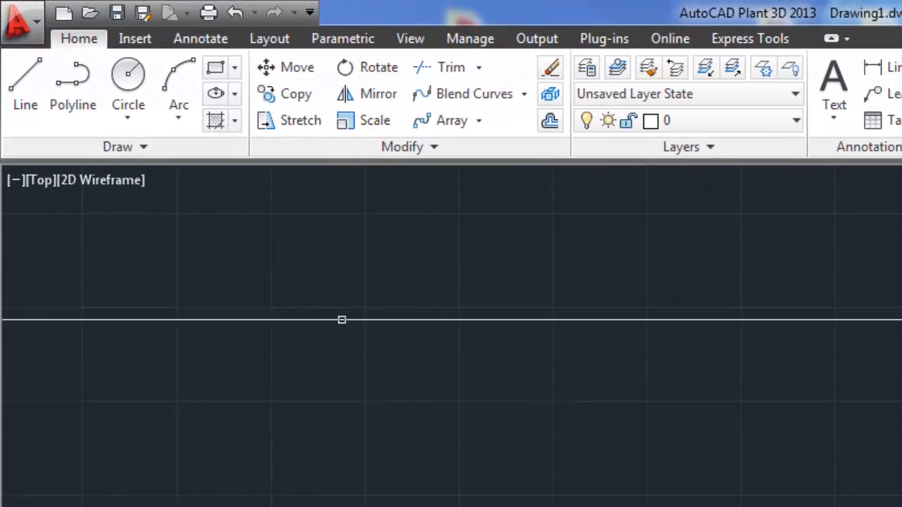
left_click(480, 121)
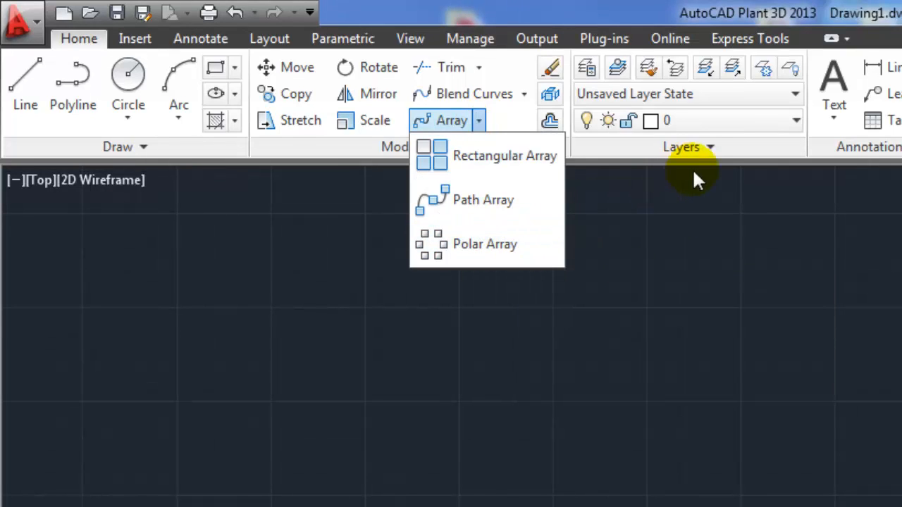
left_click(459, 331)
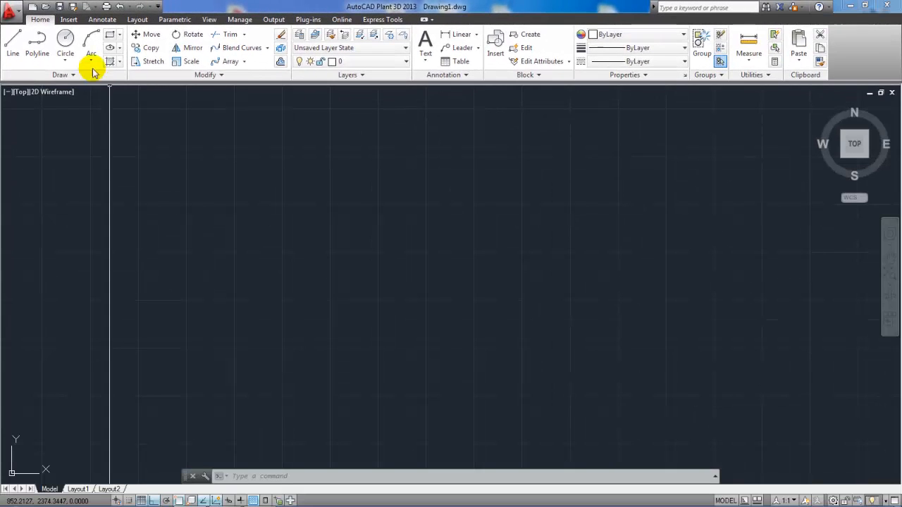
Step: Draw a circle with a radius of 200 in the empty drawing
left_click(67, 44)
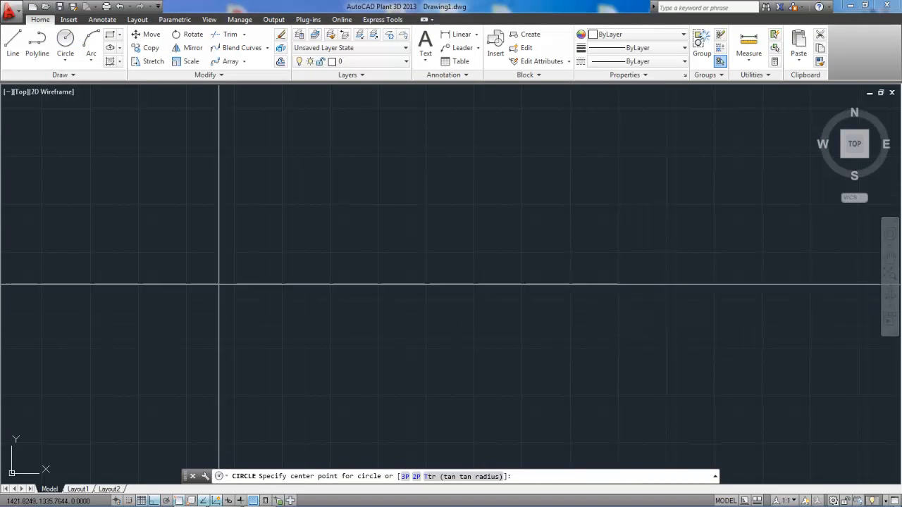
left_click(219, 273)
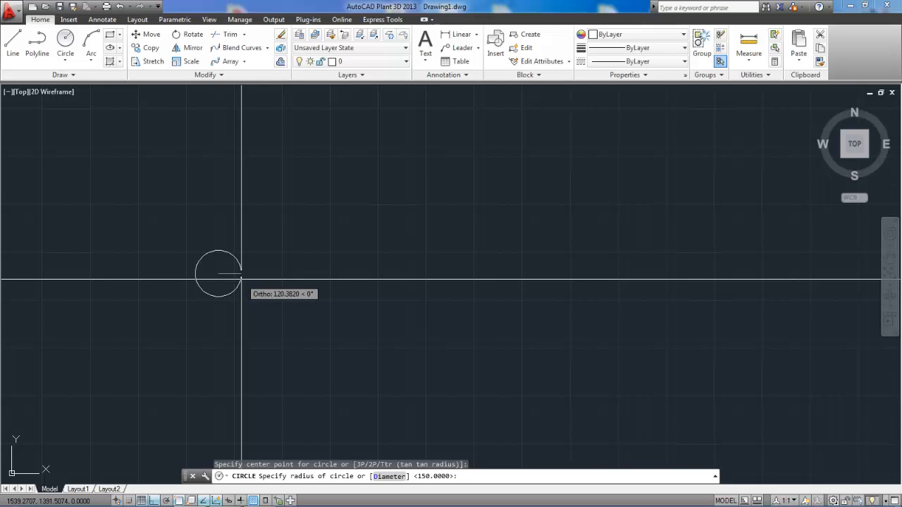
key("Return")
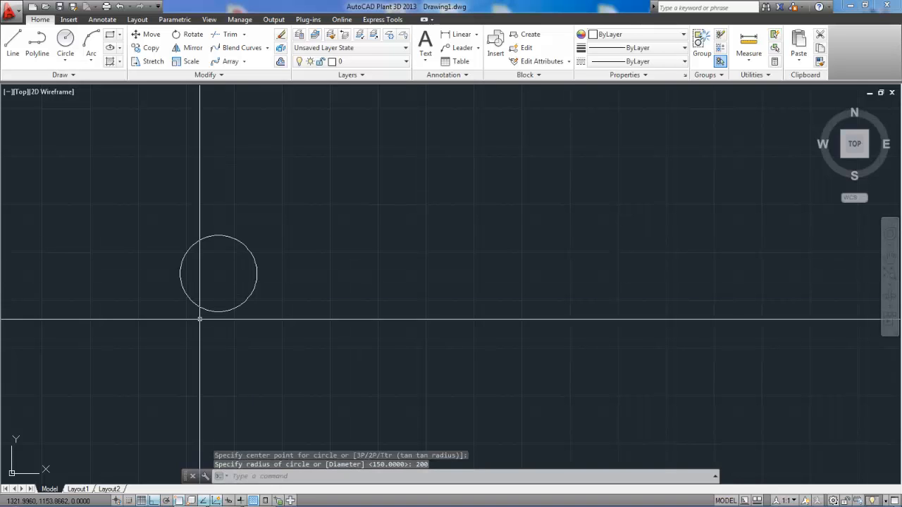
Step: Create a polar array of the circle around a centre point level with it, to its east
left_click(244, 62)
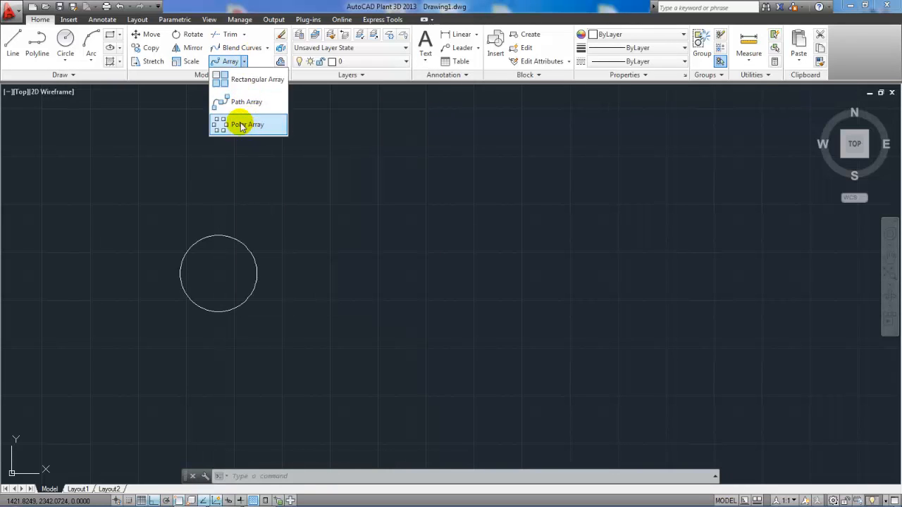
left_click(240, 124)
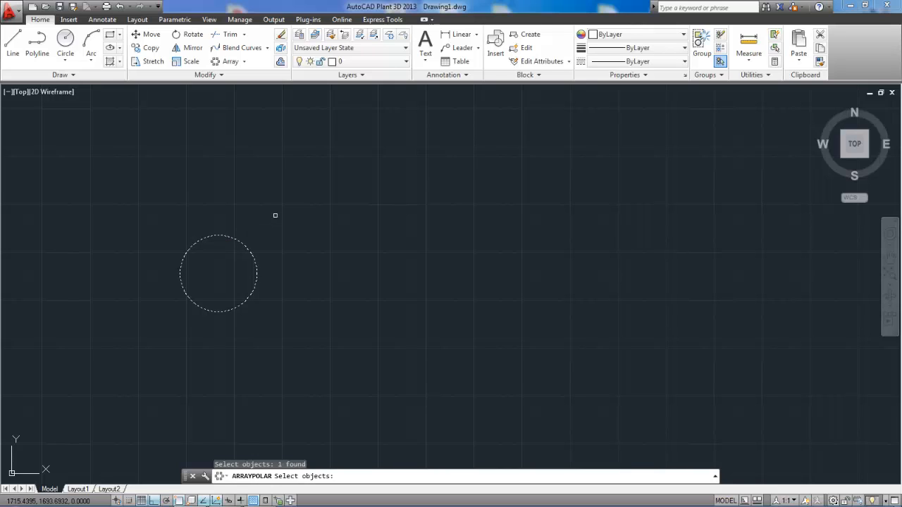
key("Return")
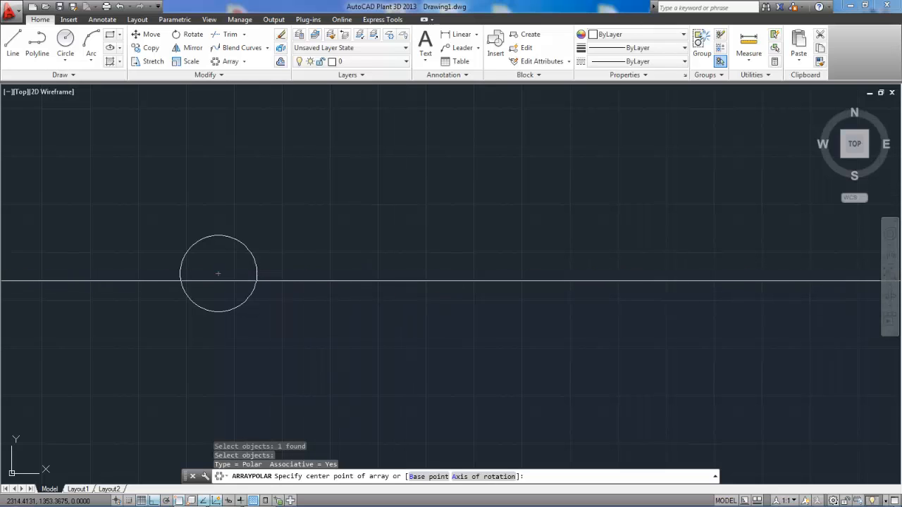
left_click(399, 273)
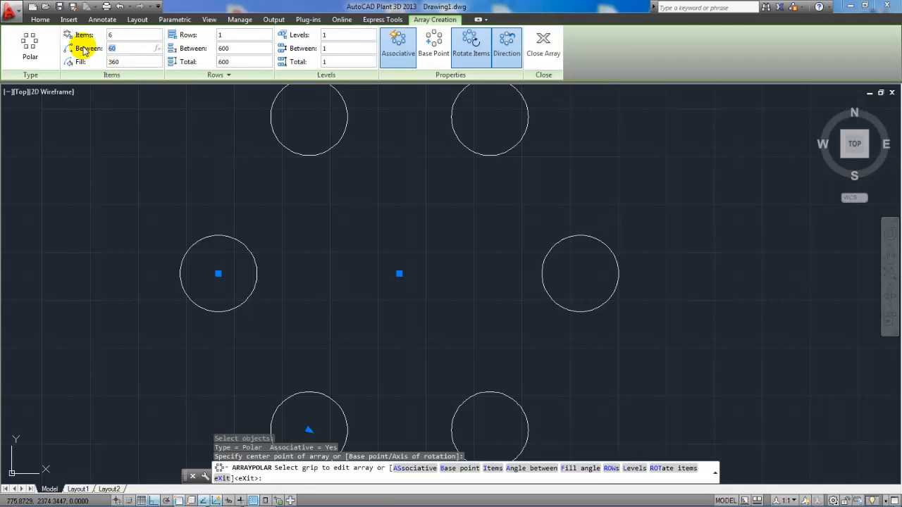
Step: Try an angle of 30 between the polar array's items, and return the fill angle to 360
key("Return")
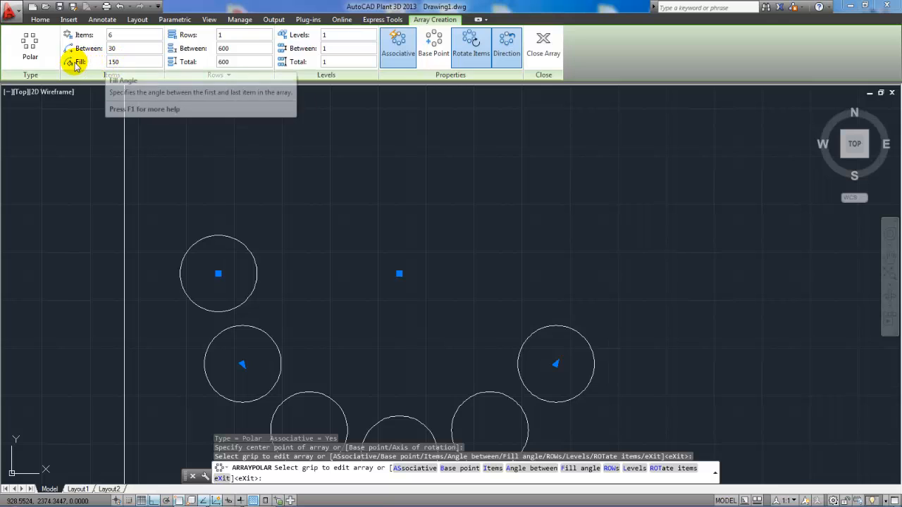
left_click(121, 61)
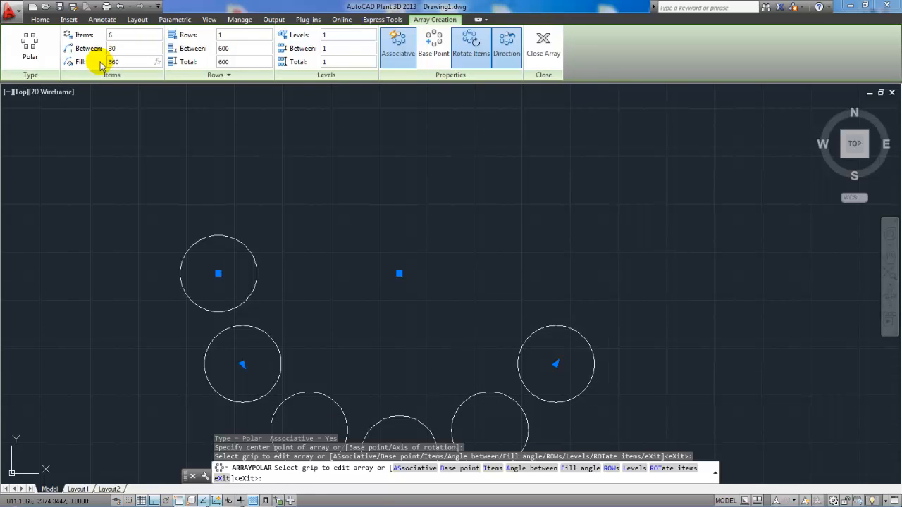
type("360")
key("Return")
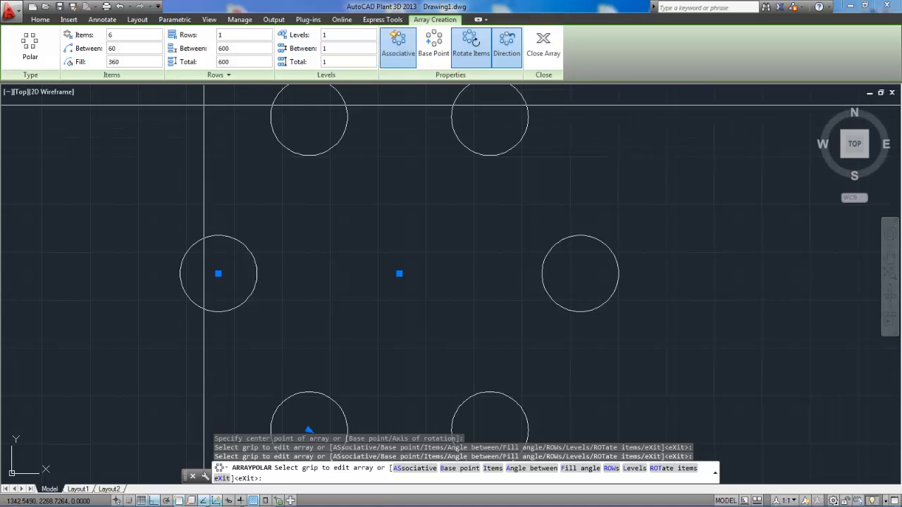
Step: Try 2 rows on the polar array, and set its number of rows to 3
left_click(222, 48)
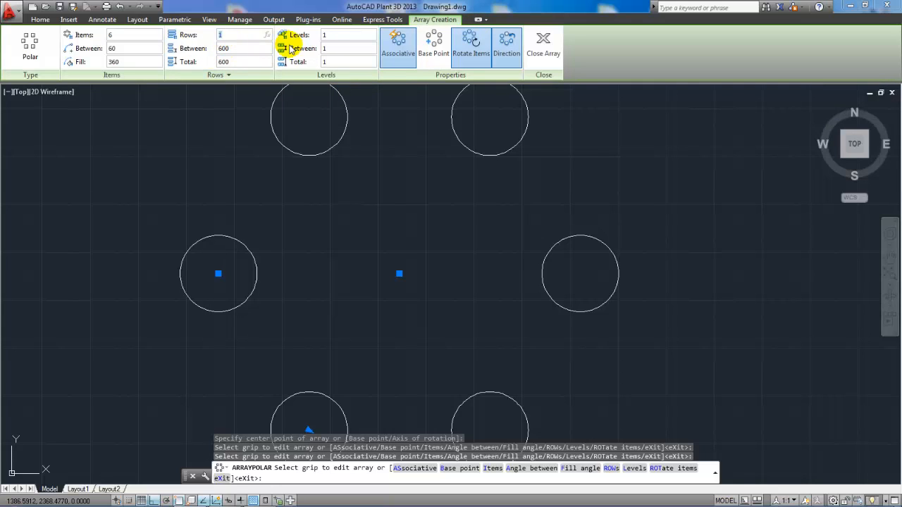
type("2")
key("Return")
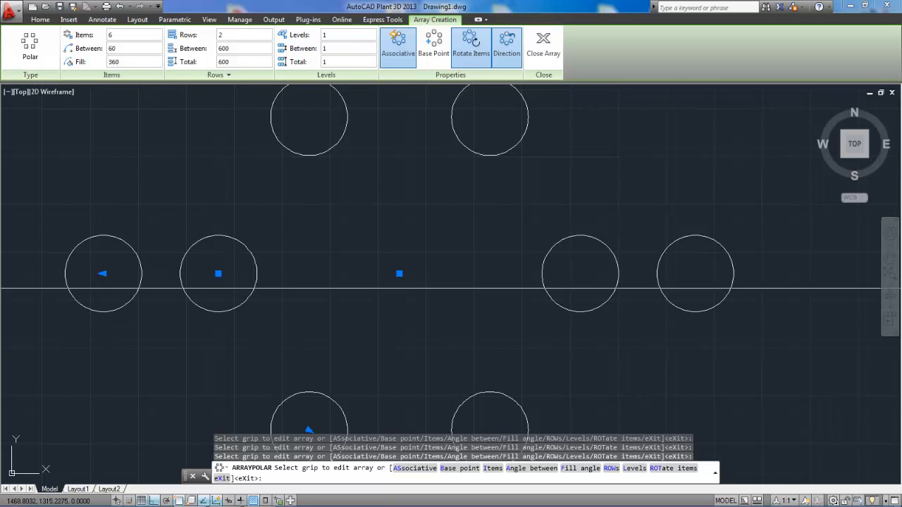
scroll(440, 239, "down", 2)
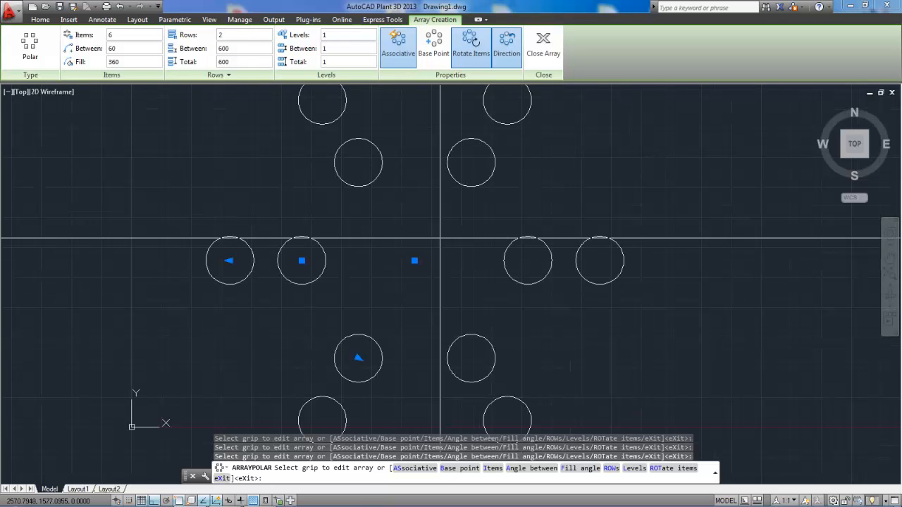
scroll(440, 240, "down", 2)
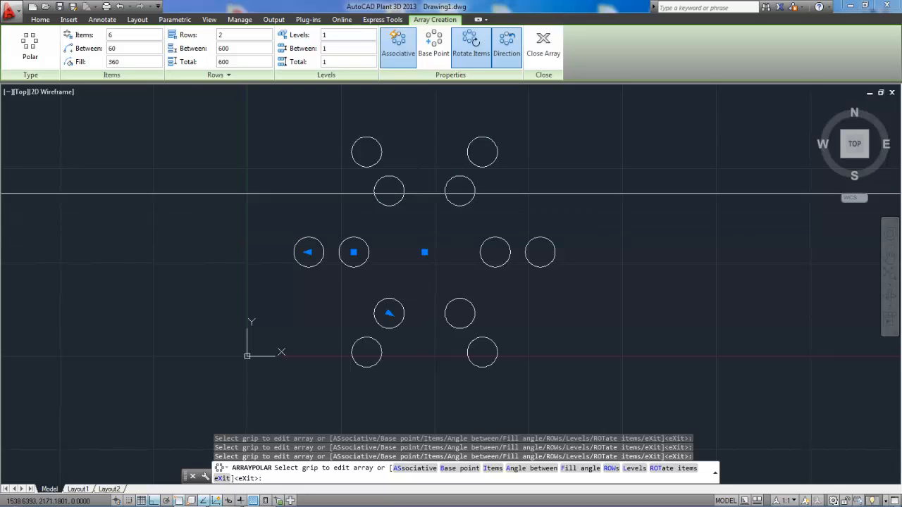
left_click(229, 34)
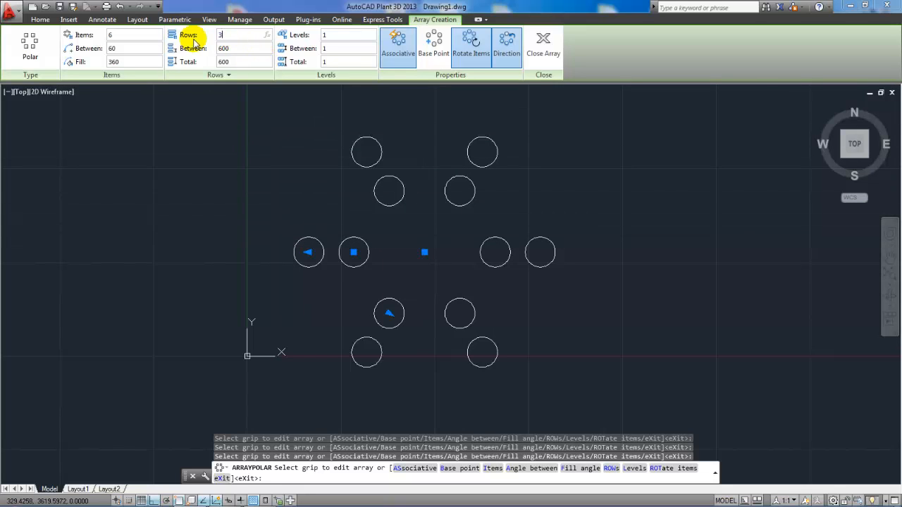
key("Return")
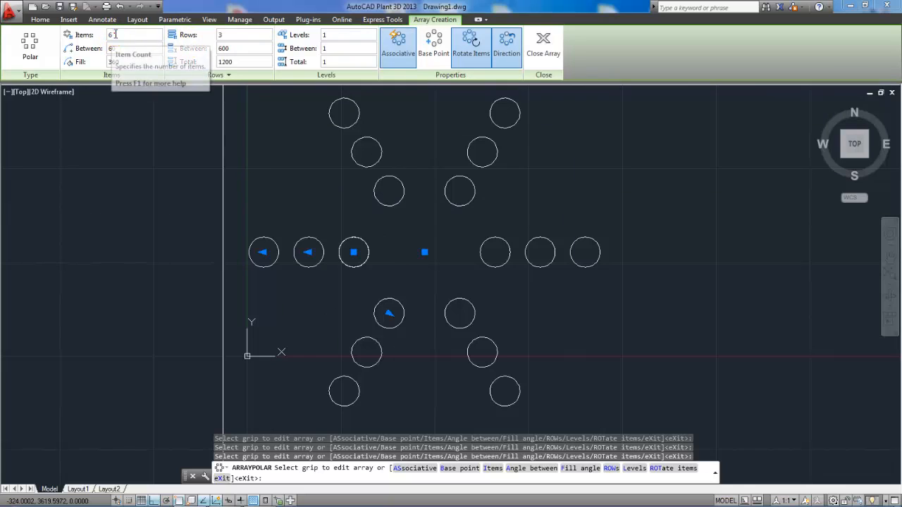
Step: Set the polar array's number of items to 20 and finish the array
left_click_drag(114, 33, 97, 35)
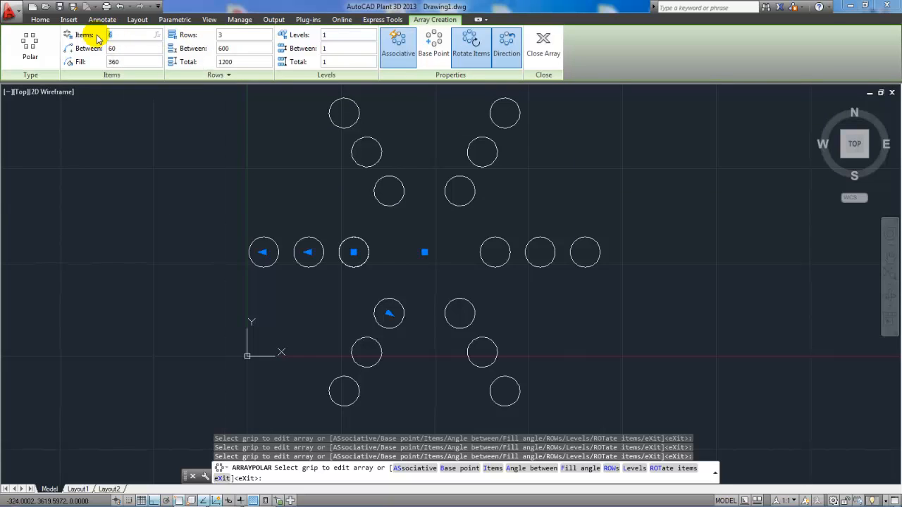
key("Return")
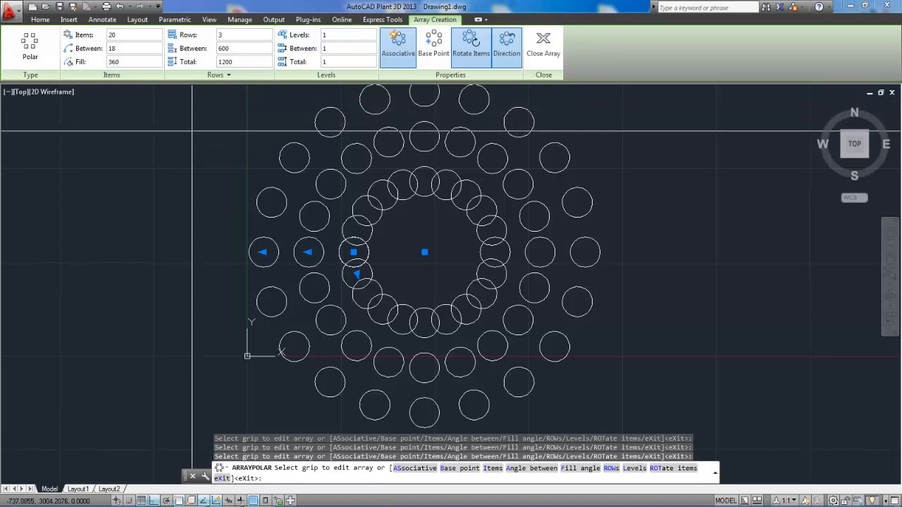
left_click(543, 41)
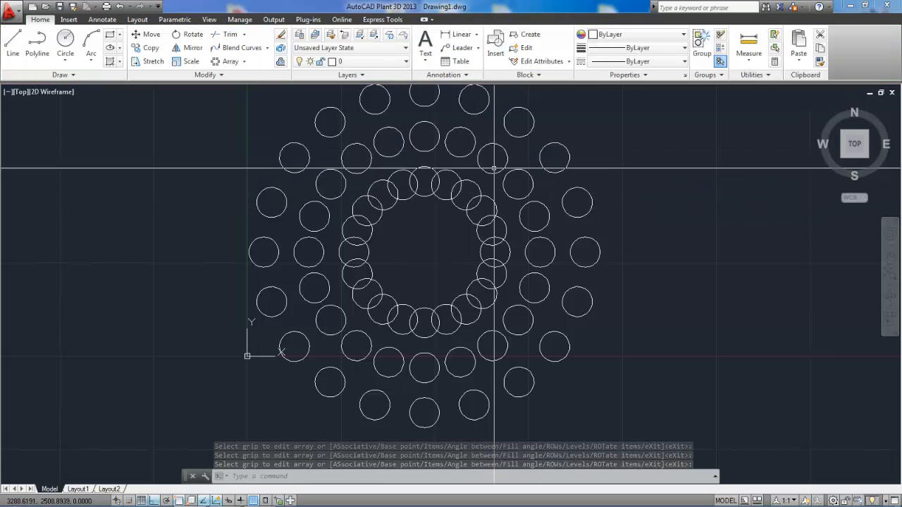
type("e")
key("Escape")
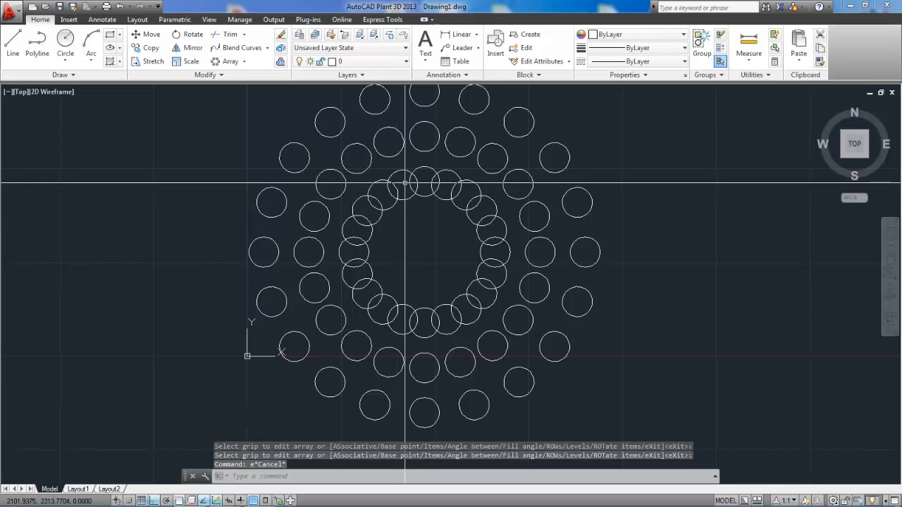
left_click(436, 168)
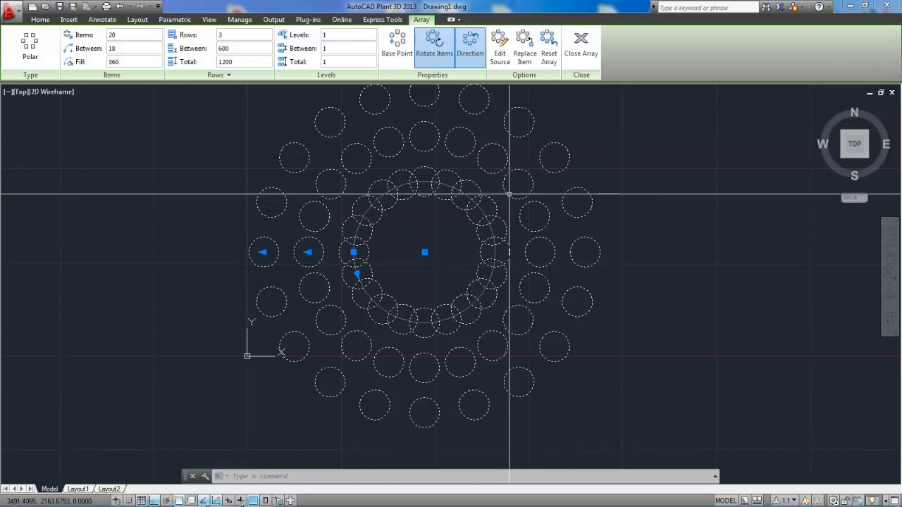
key("Escape")
Step: Erase the whole polar array of circles
type("e")
key("Return")
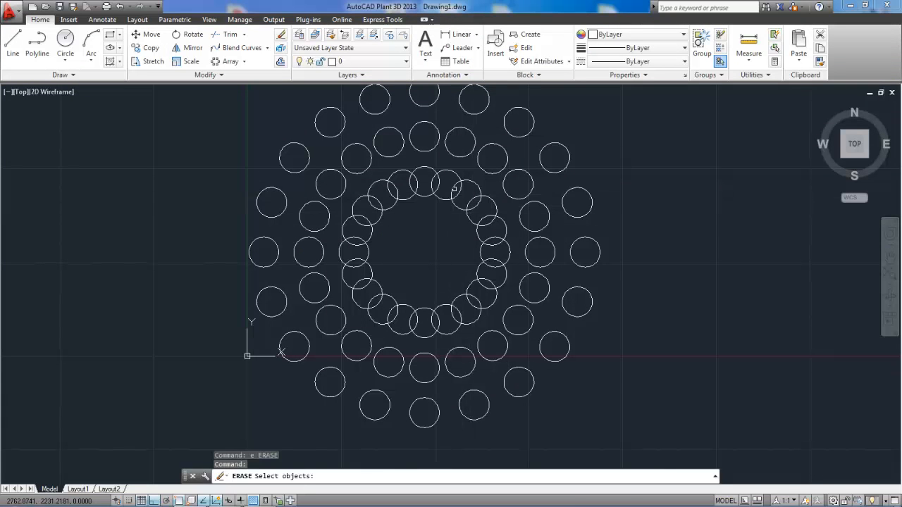
left_click(461, 191)
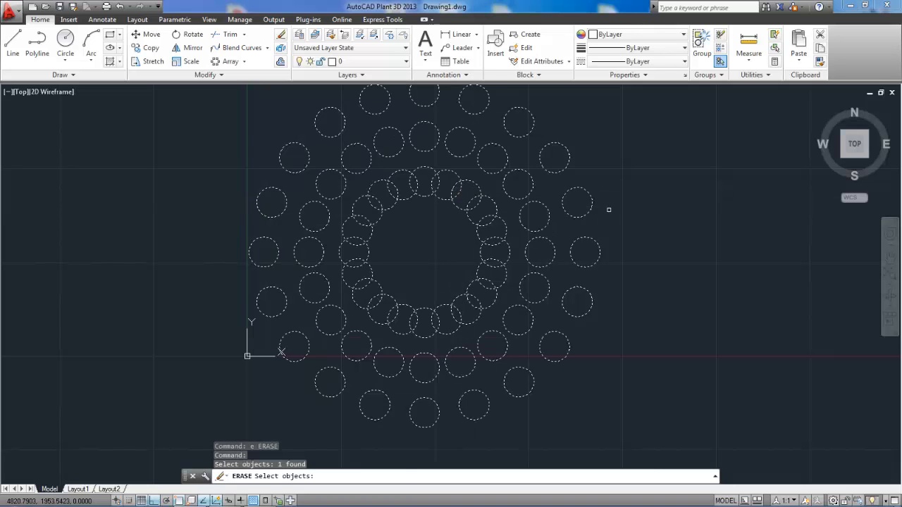
key("Return")
Step: Draw a circle with a radius of 400 just northeast of the drawing's origin
scroll(434, 263, "up", 3)
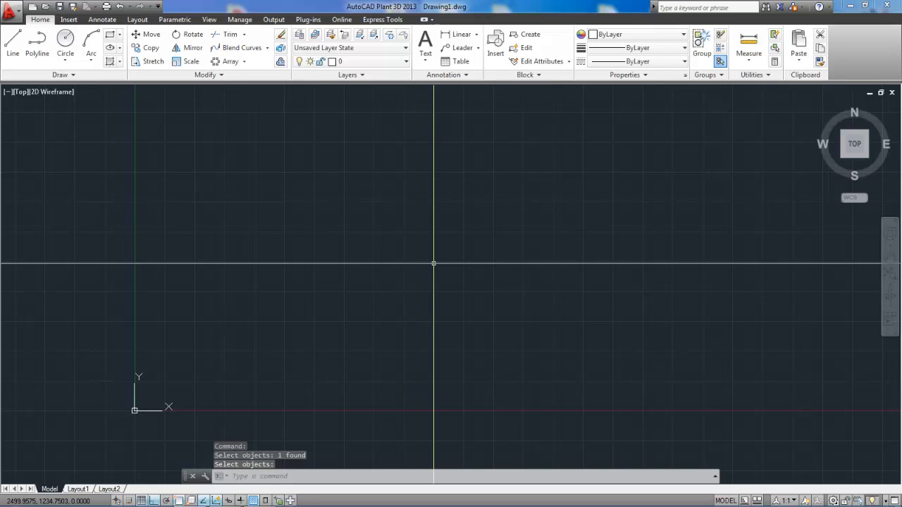
scroll(433, 264, "down", 2)
scroll(435, 263, "down", 3)
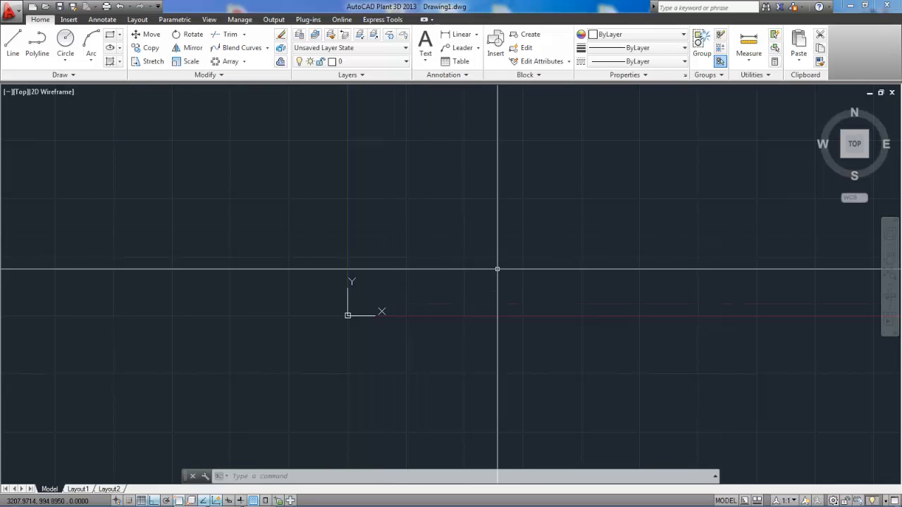
scroll(556, 246, "down", 1)
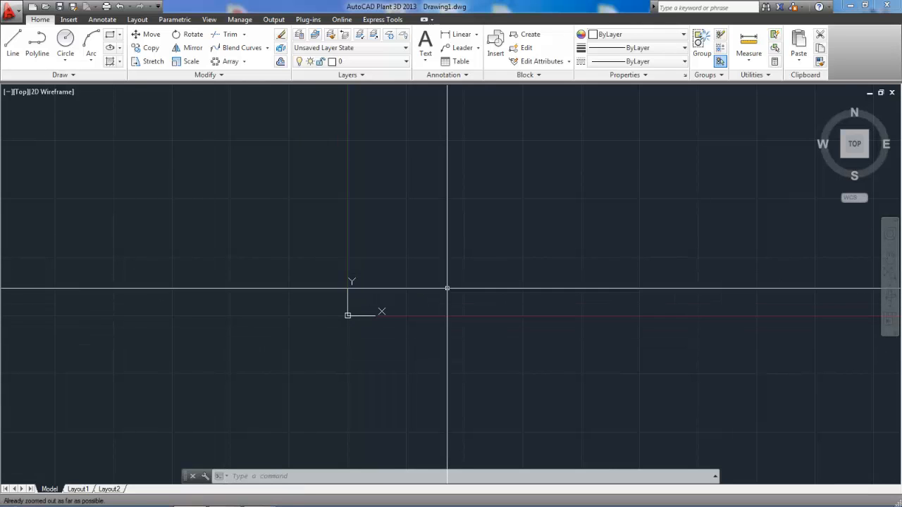
scroll(444, 290, "up", 2)
scroll(443, 289, "down", 2)
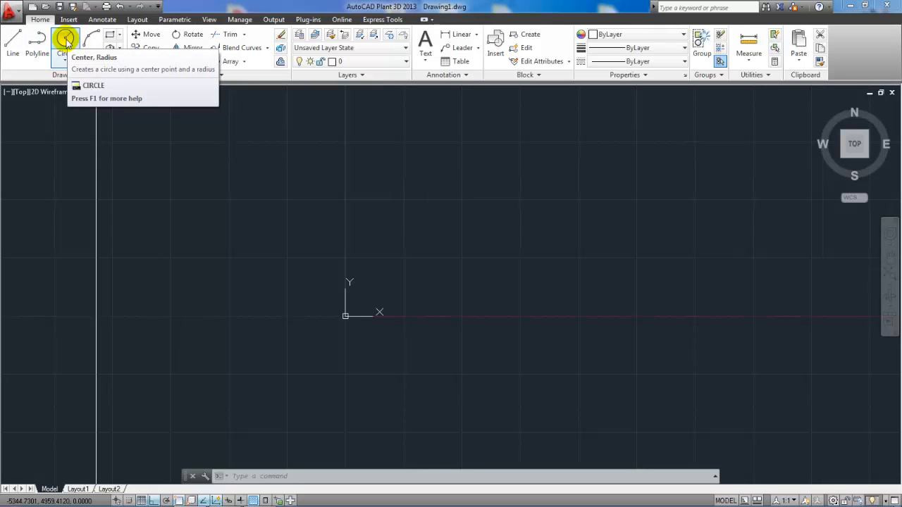
left_click(66, 41)
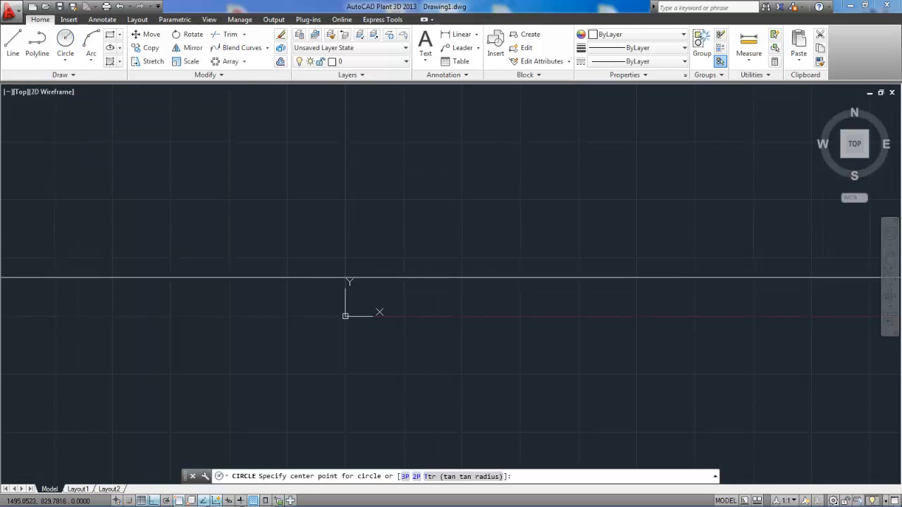
left_click(413, 280)
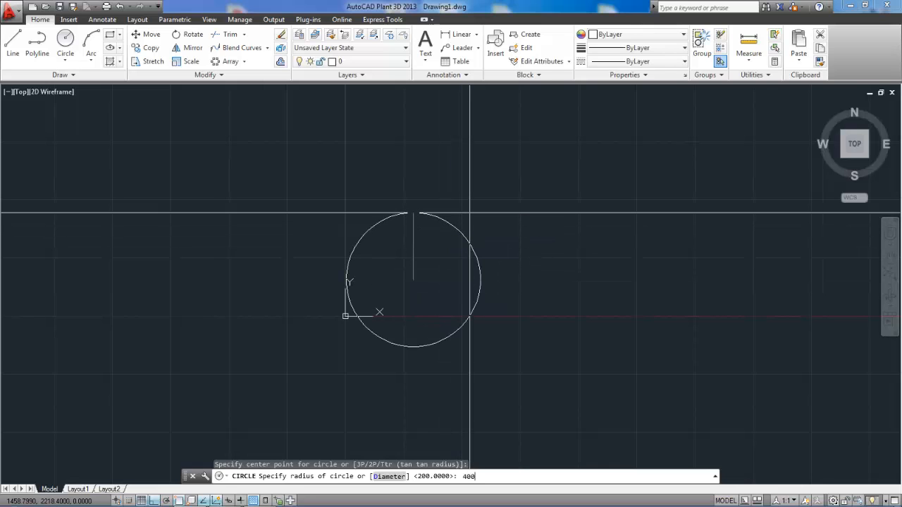
key("Return")
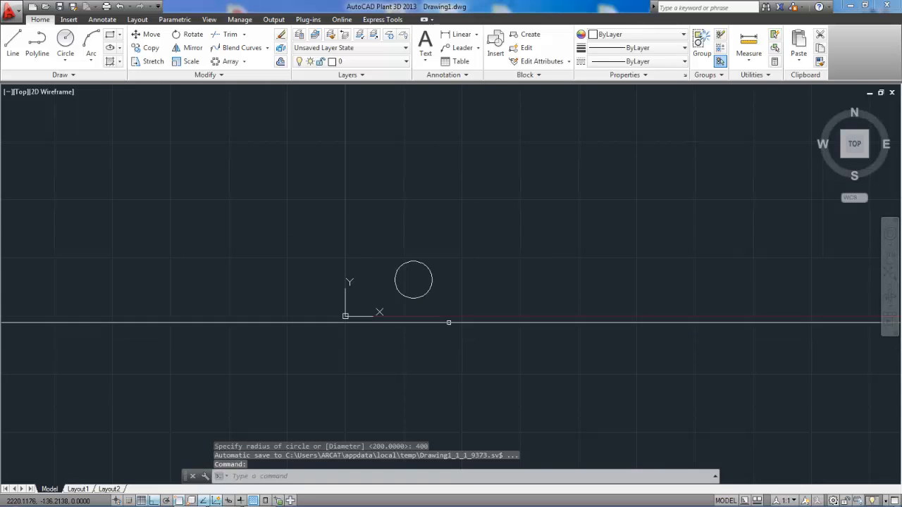
Step: Offset the circle inward by a distance of 33.2 and finish the Offset command
scroll(458, 312, "up", 2)
scroll(385, 208, "up", 2)
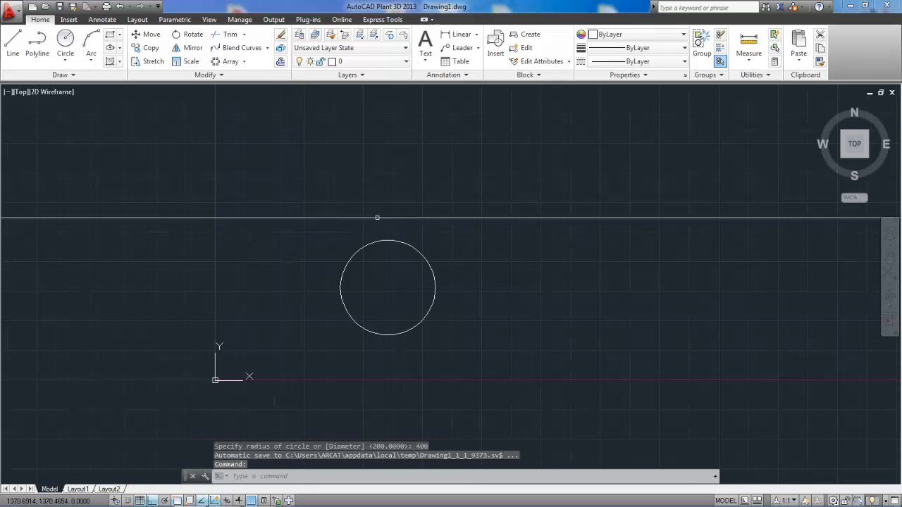
scroll(392, 299, "up", 2)
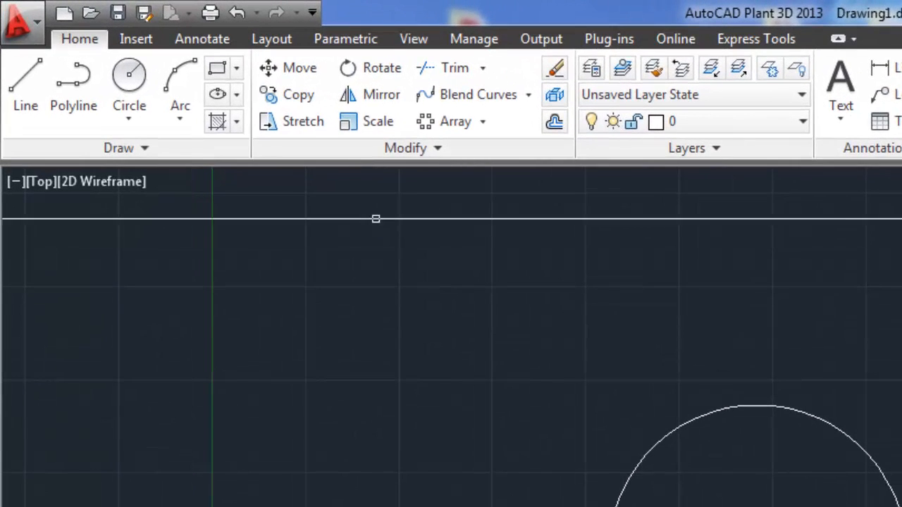
left_click(555, 124)
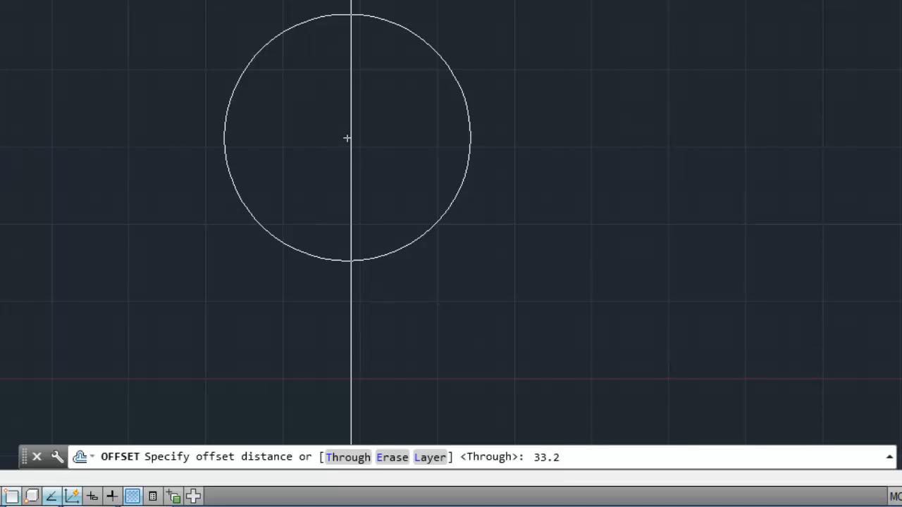
key("Return")
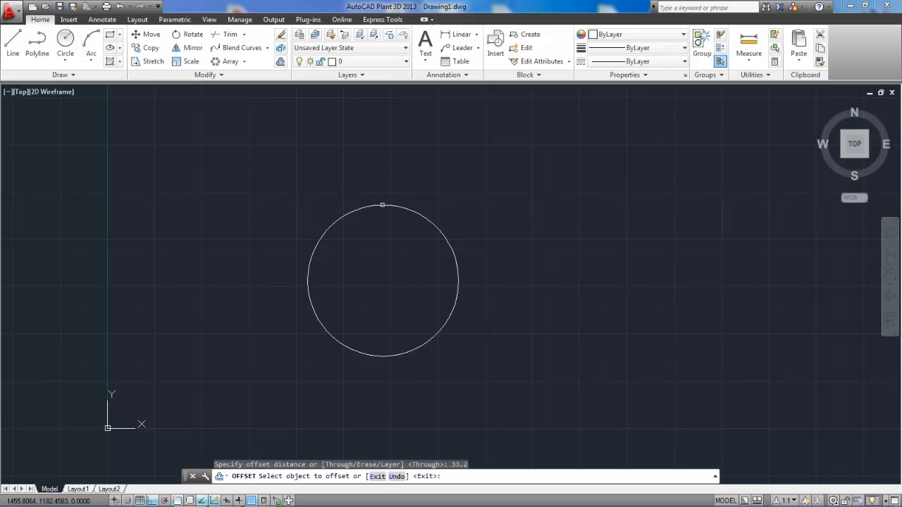
left_click(382, 205)
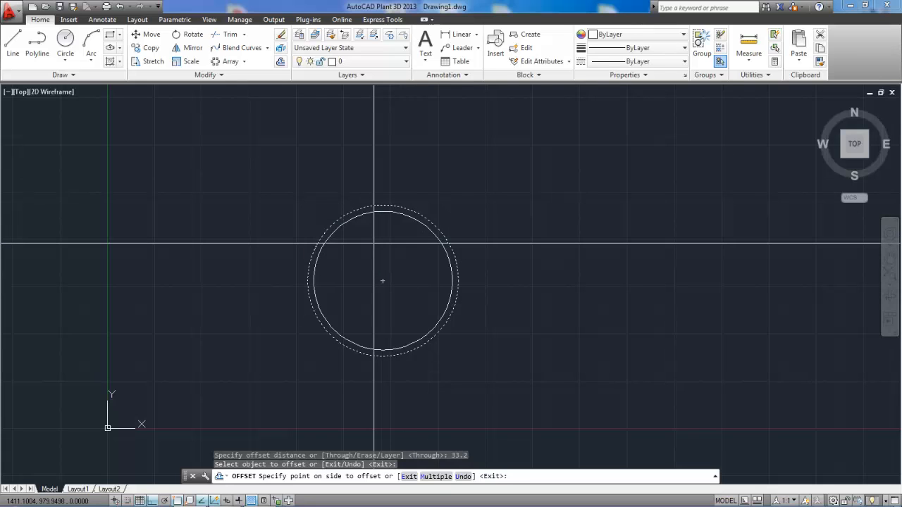
left_click(383, 281)
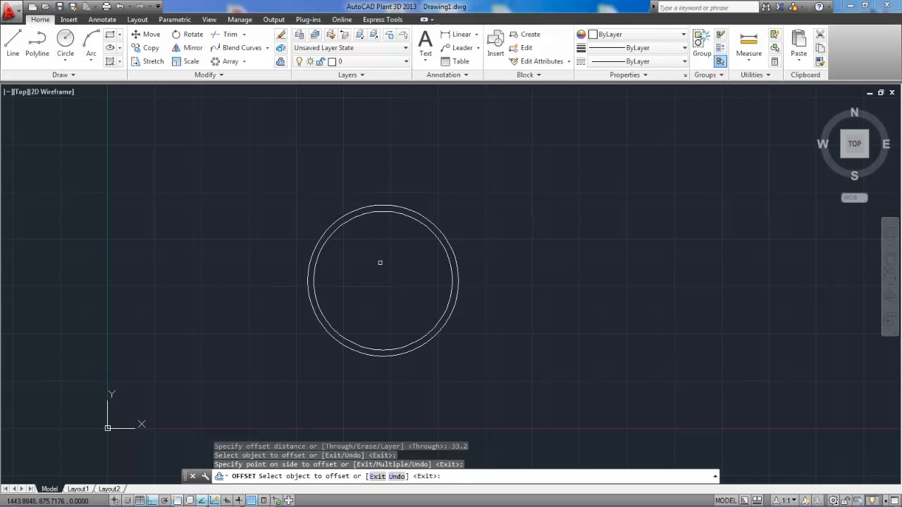
key("Return")
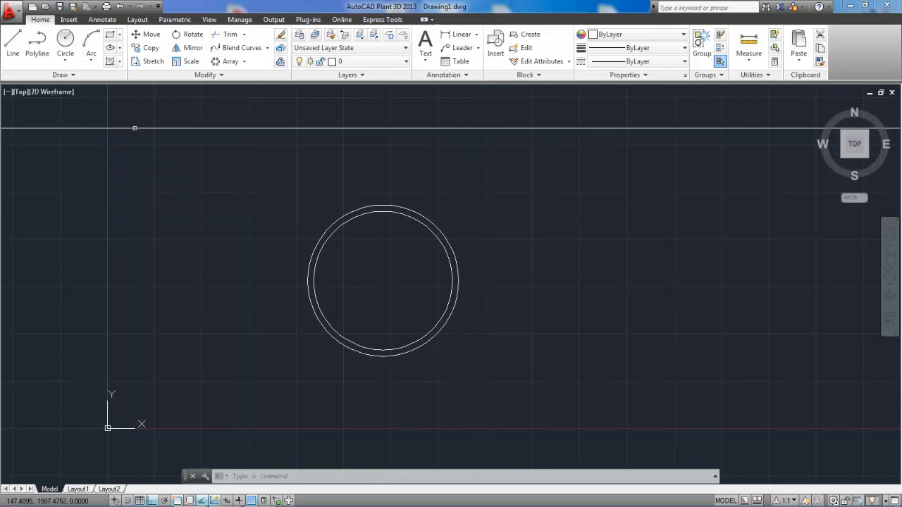
Step: Draw a wide upward-bulging three-point arc in the empty area northeast of the two concentric circles
left_click(91, 40)
left_click(530, 209)
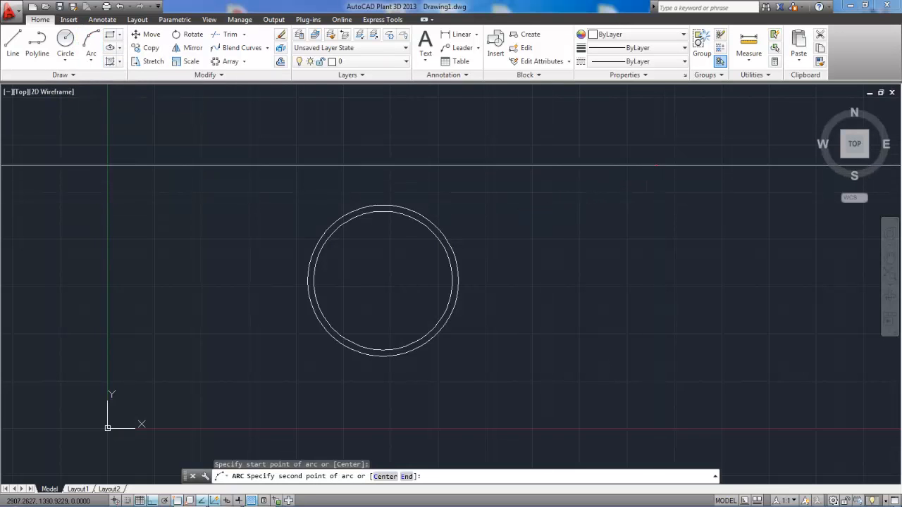
left_click(656, 166)
left_click(778, 233)
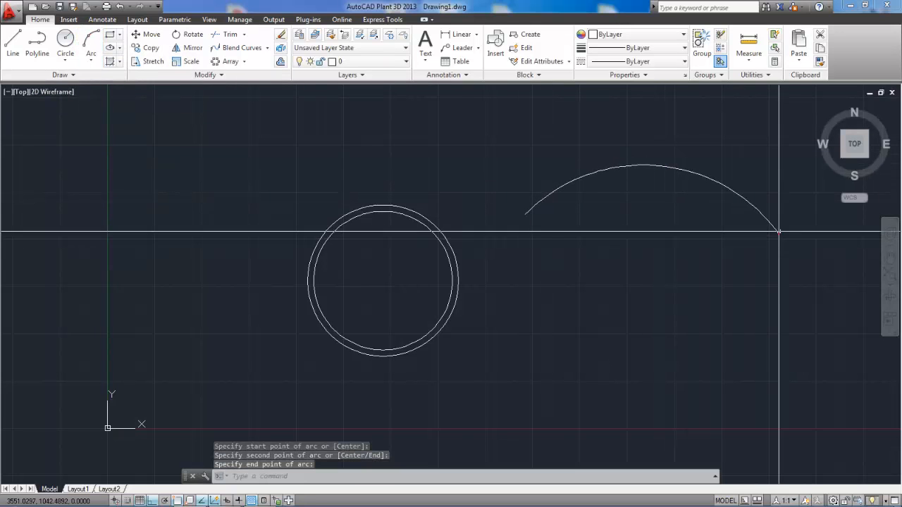
Step: Offset the arc toward its concave side, accepting the distance of 33.2
left_click(279, 62)
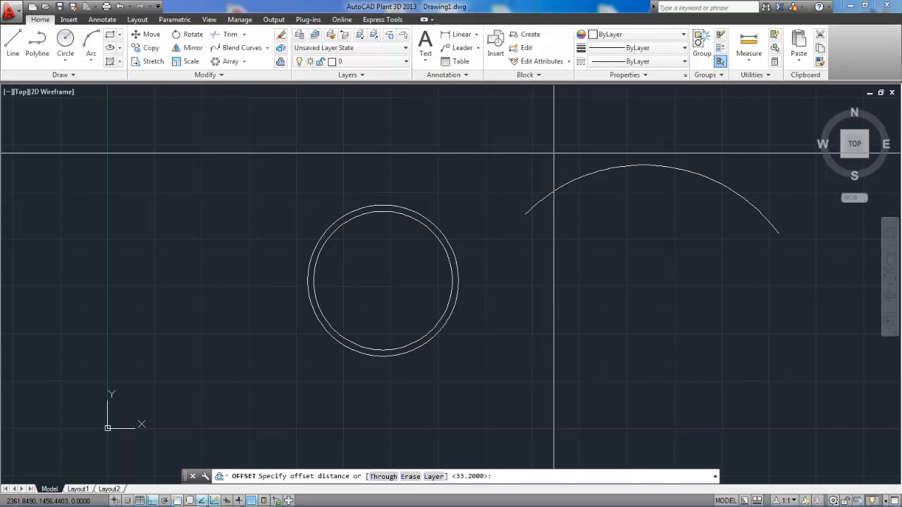
key("Return")
left_click(657, 165)
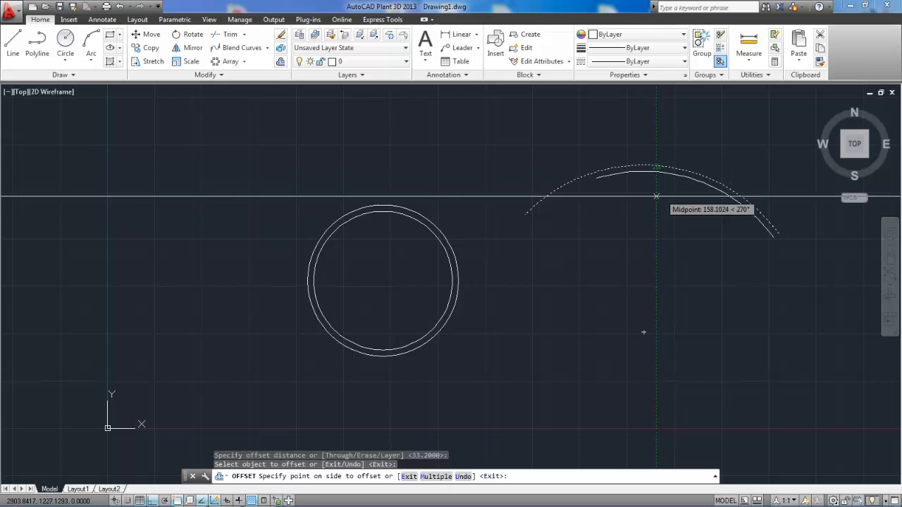
left_click(664, 183)
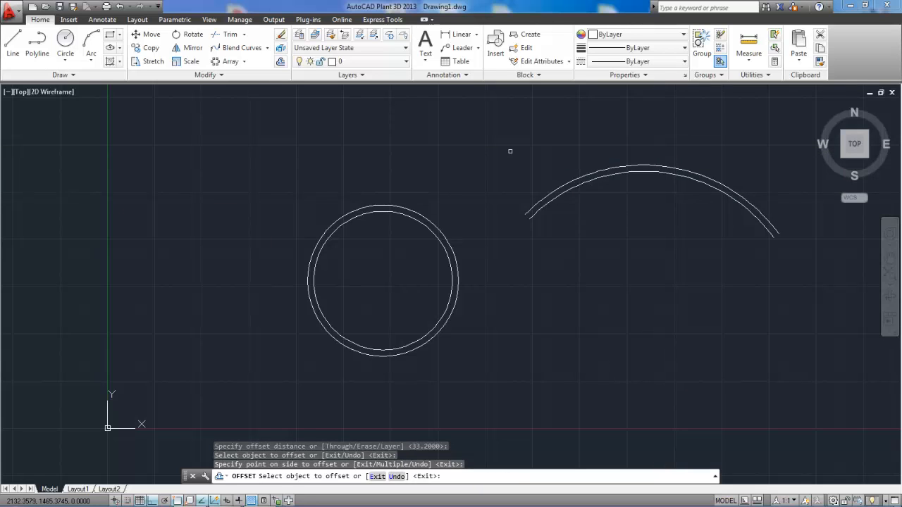
Step: Draw a single horizontal line northwest of the circles, crossing the vertical axis
left_click(13, 43)
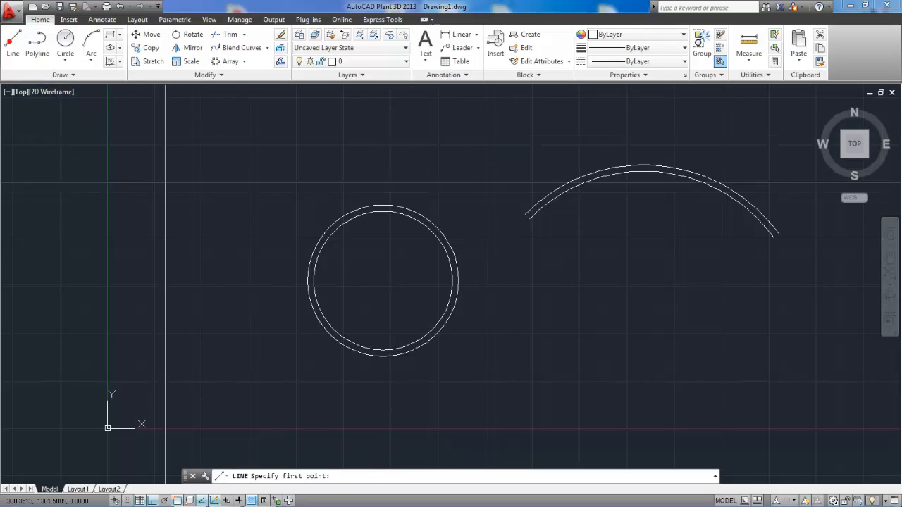
left_click(65, 162)
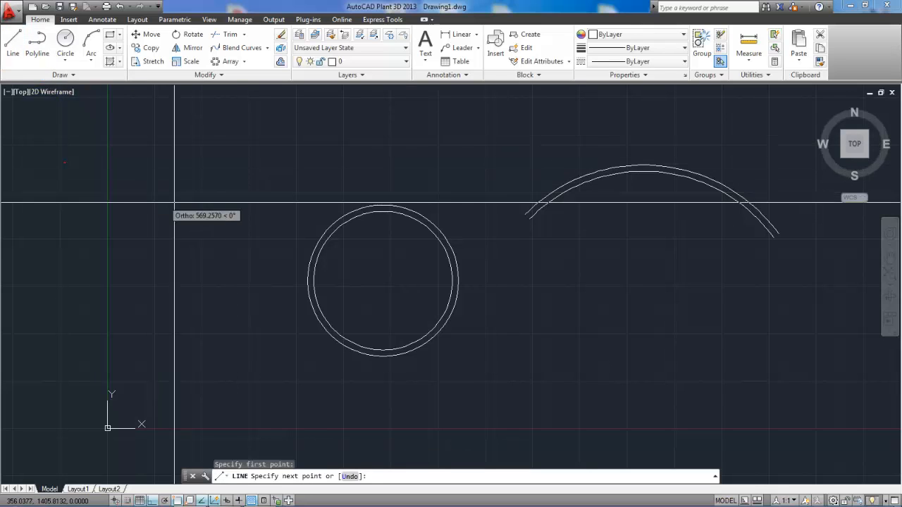
left_click(242, 181)
key("Return")
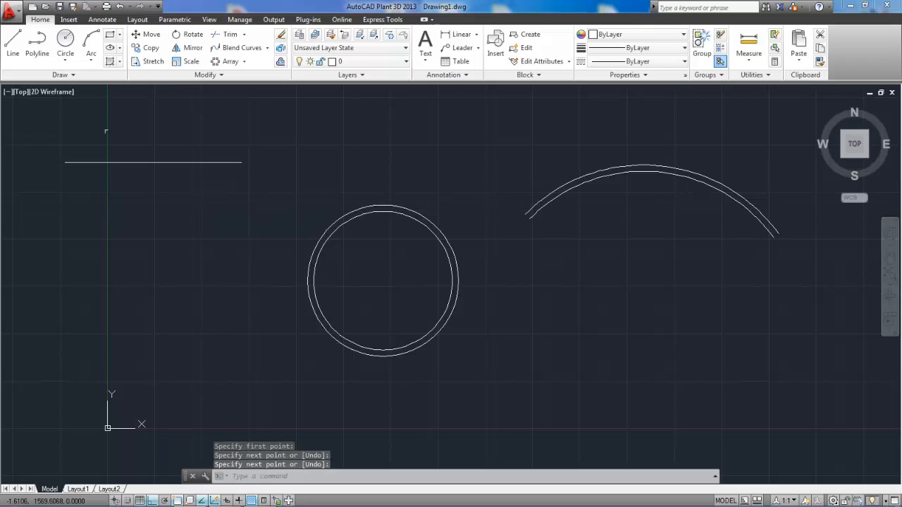
Step: Offset the horizontal line upward, accepting the distance of 33.2, and finish the command
left_click(280, 48)
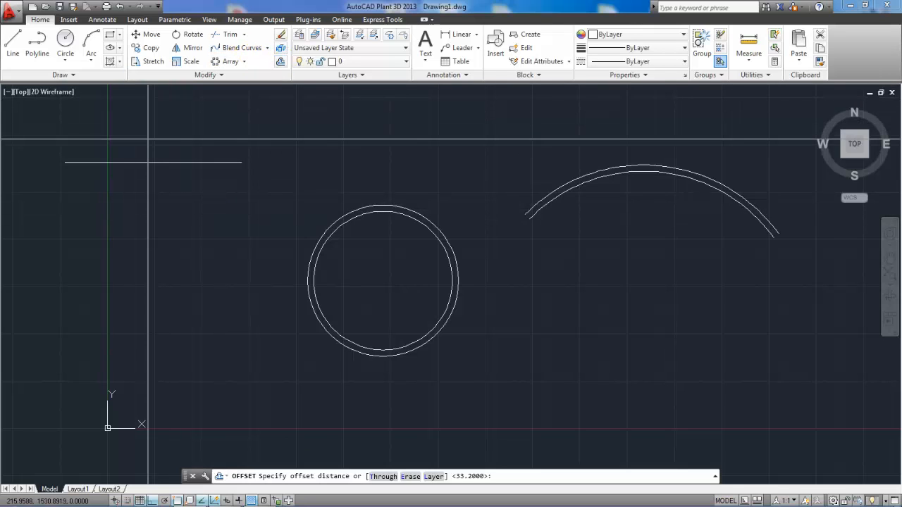
key("Return")
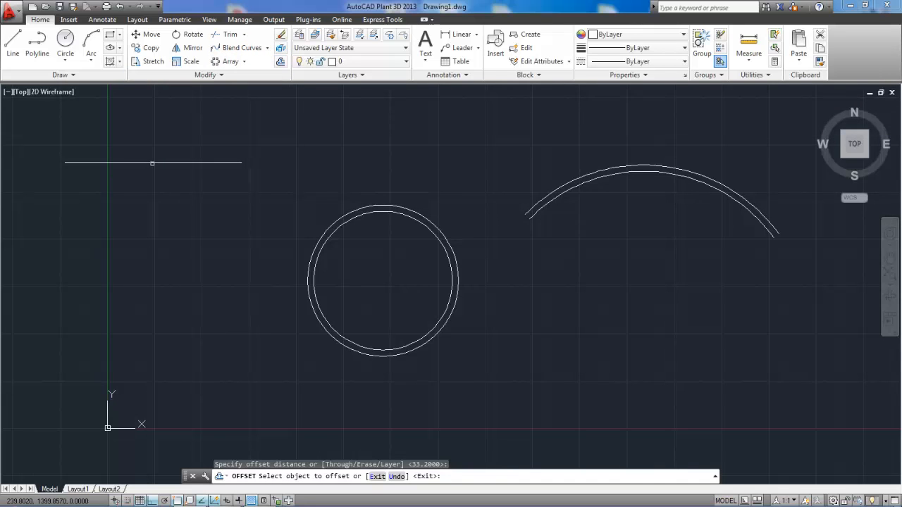
left_click(155, 162)
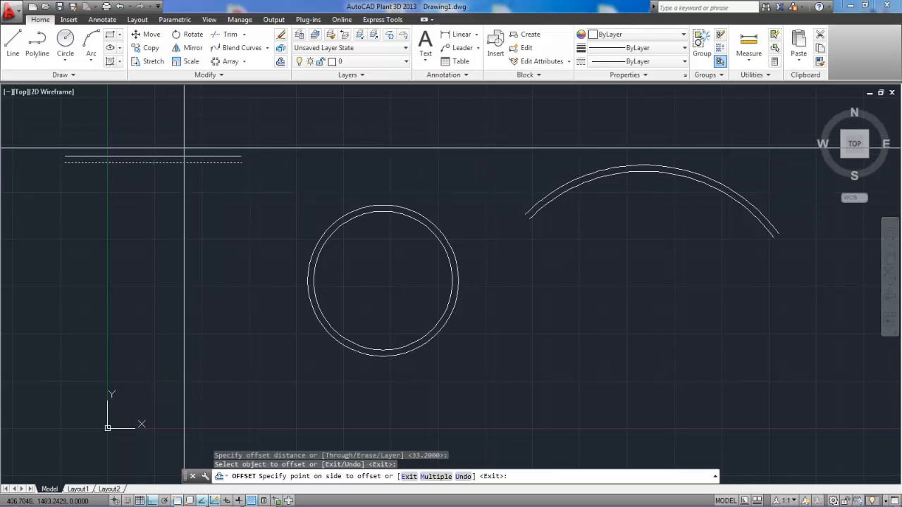
left_click(183, 143)
key("Return")
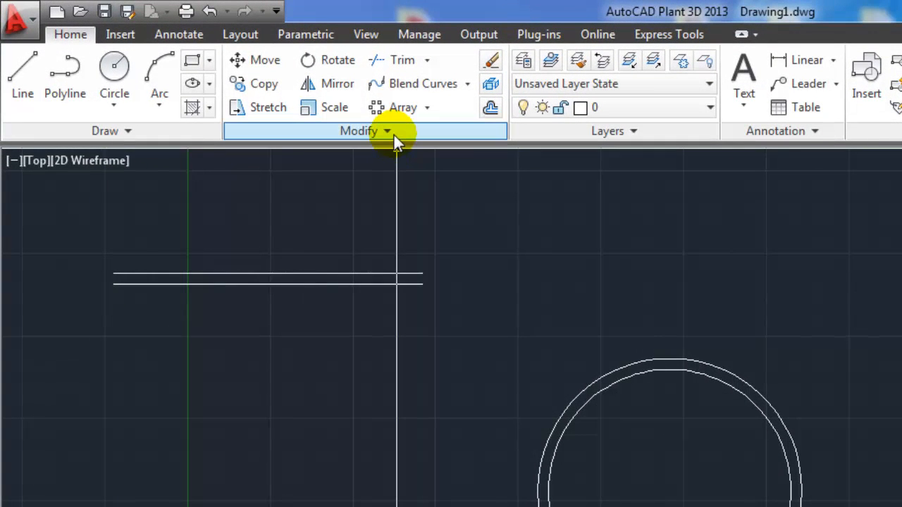
Step: Break the outer arc between two points on either side of its crest, leaving a gap there
left_click(388, 132)
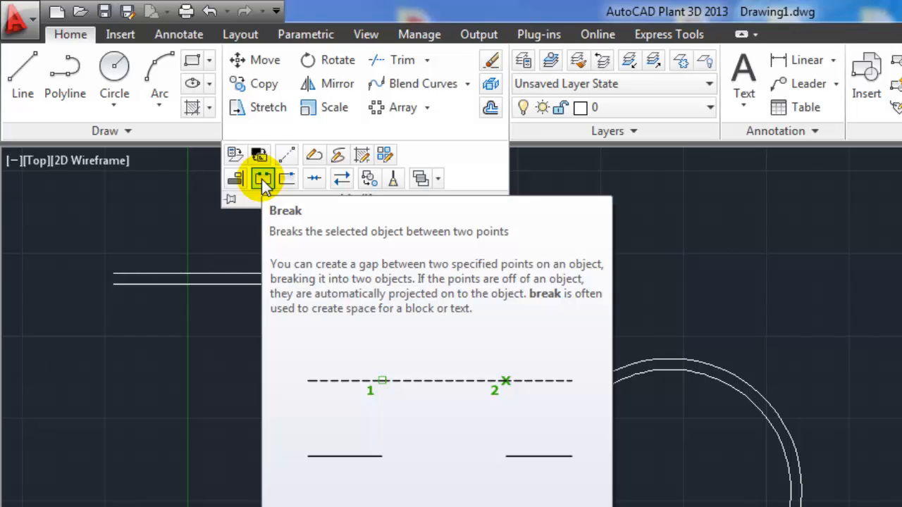
left_click(261, 179)
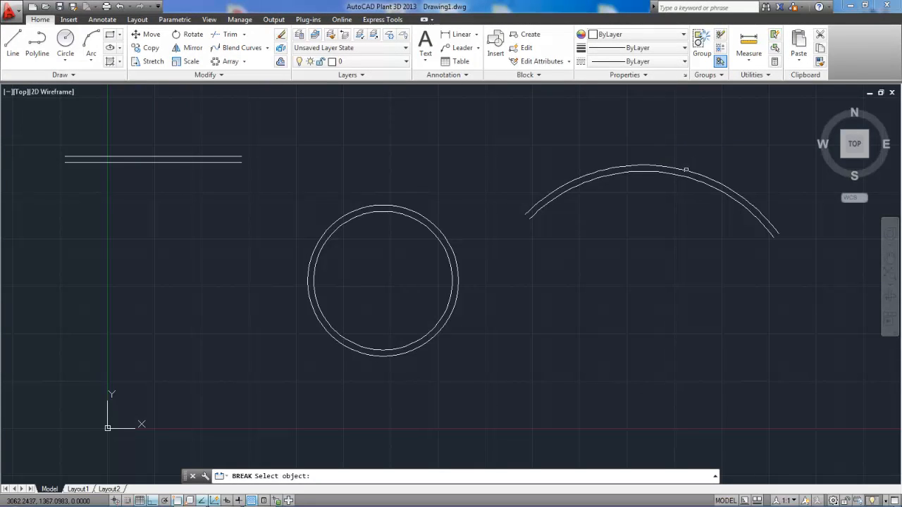
left_click(688, 171)
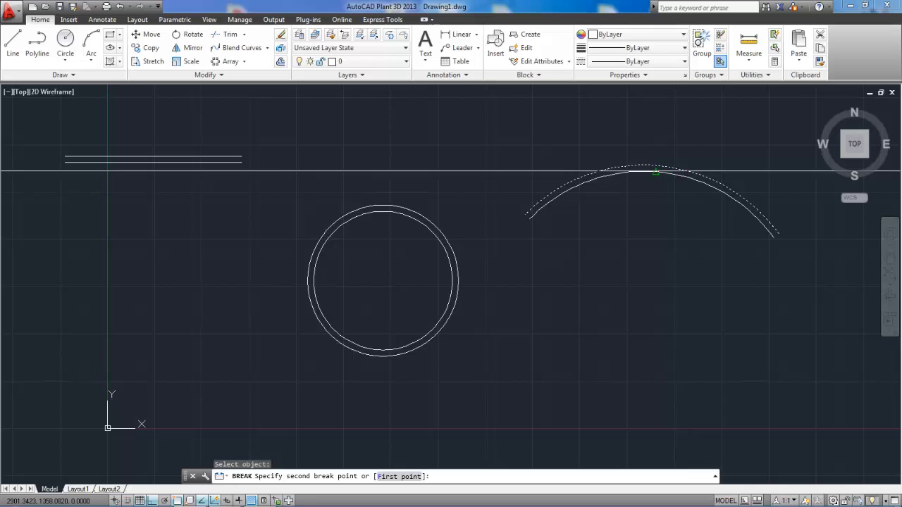
left_click(584, 156)
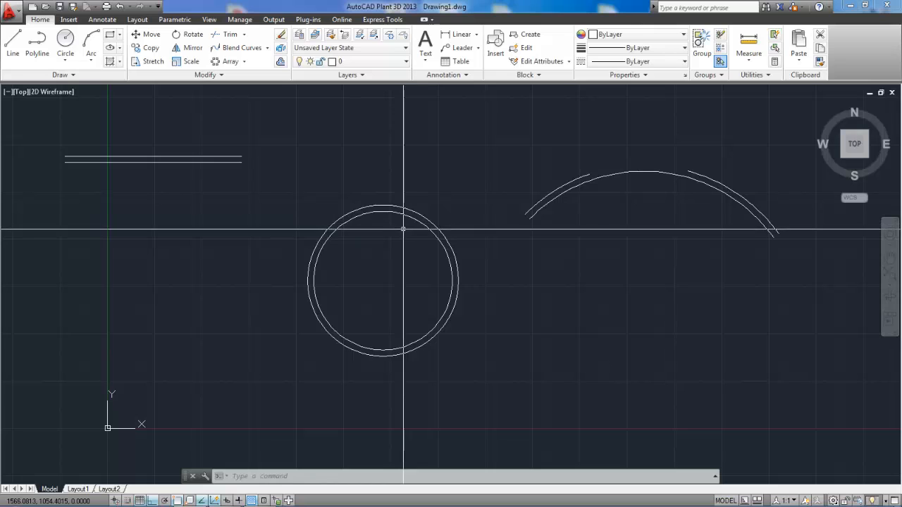
Step: Break the inner circle between a point on its upper right and a point on its upper left
key("Return")
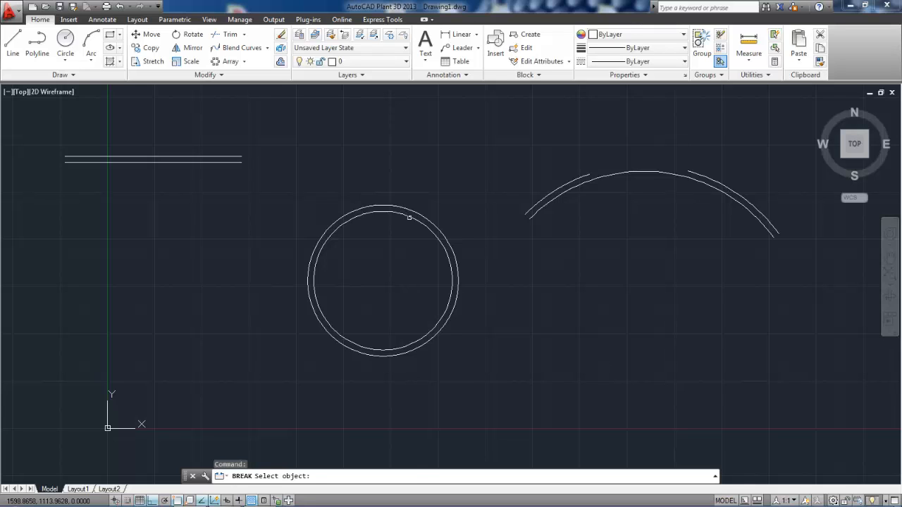
left_click(408, 217)
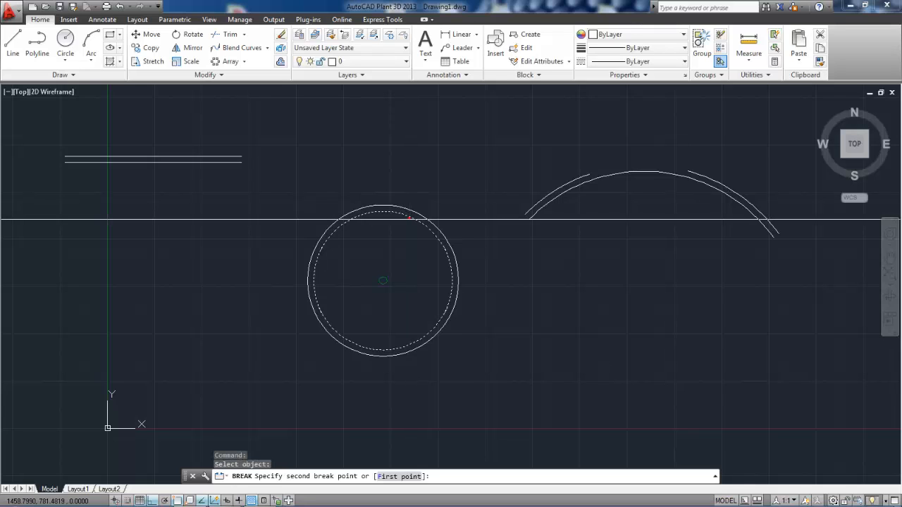
left_click(345, 239)
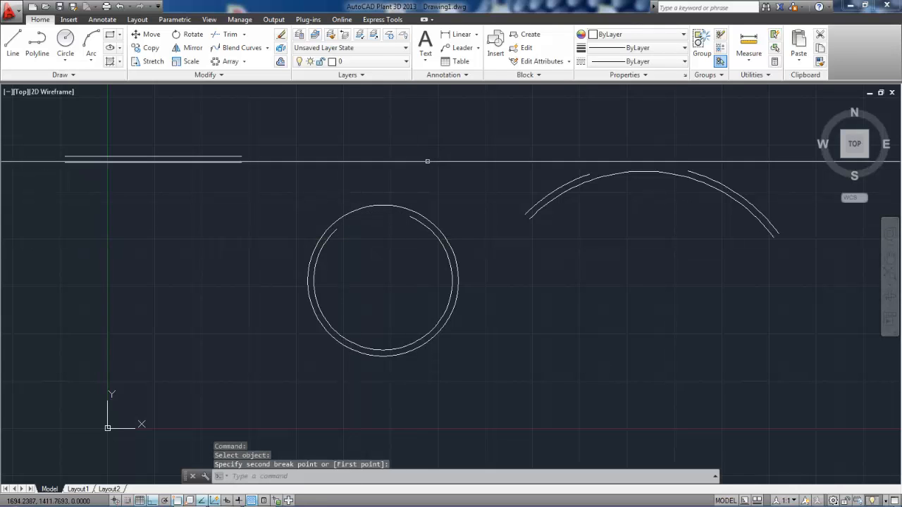